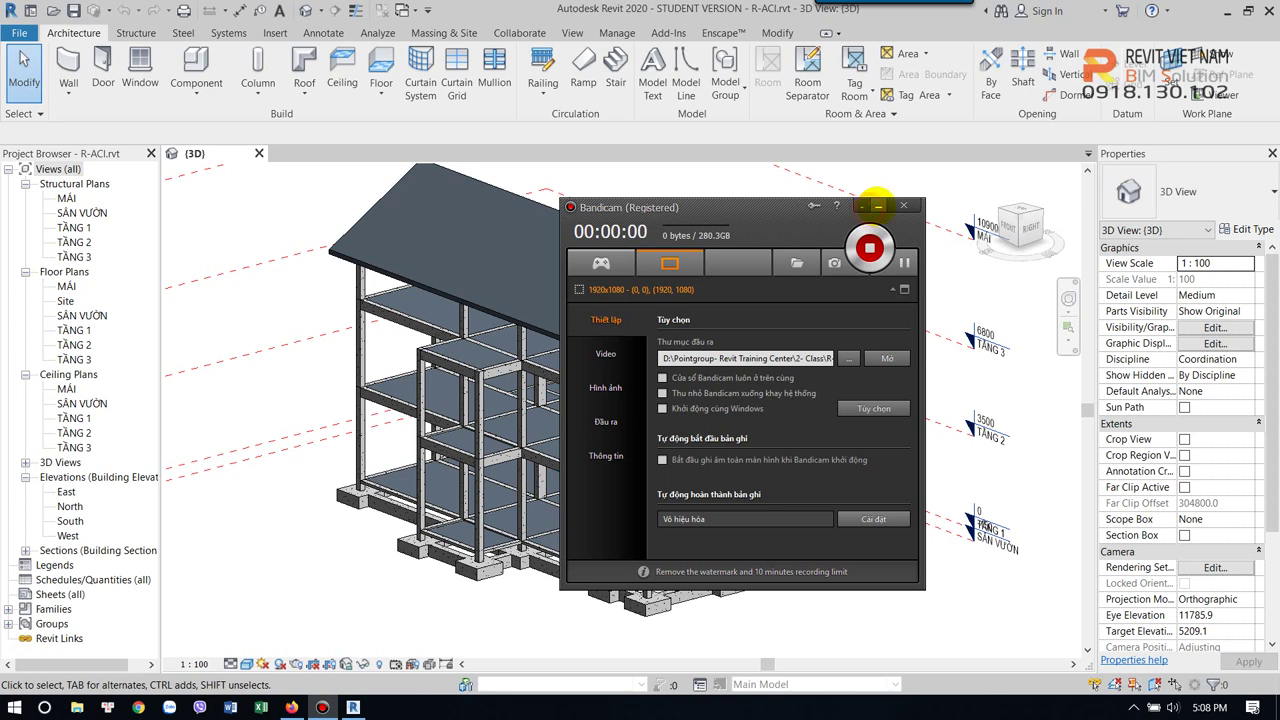
Open Structural Plans > MÁI from the Project Browser, showing grids 1–4 and A–C
left_click(876, 205)
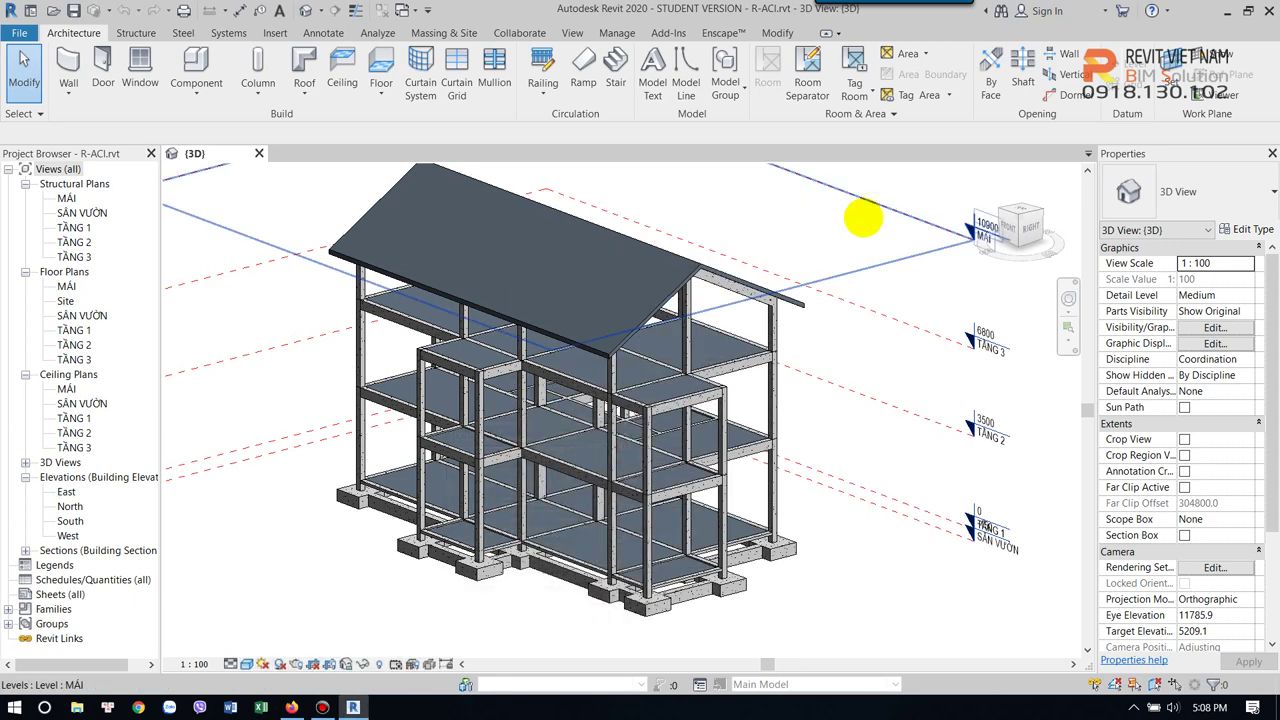
scroll(520, 330, "up", 4)
scroll(571, 380, "down", 2)
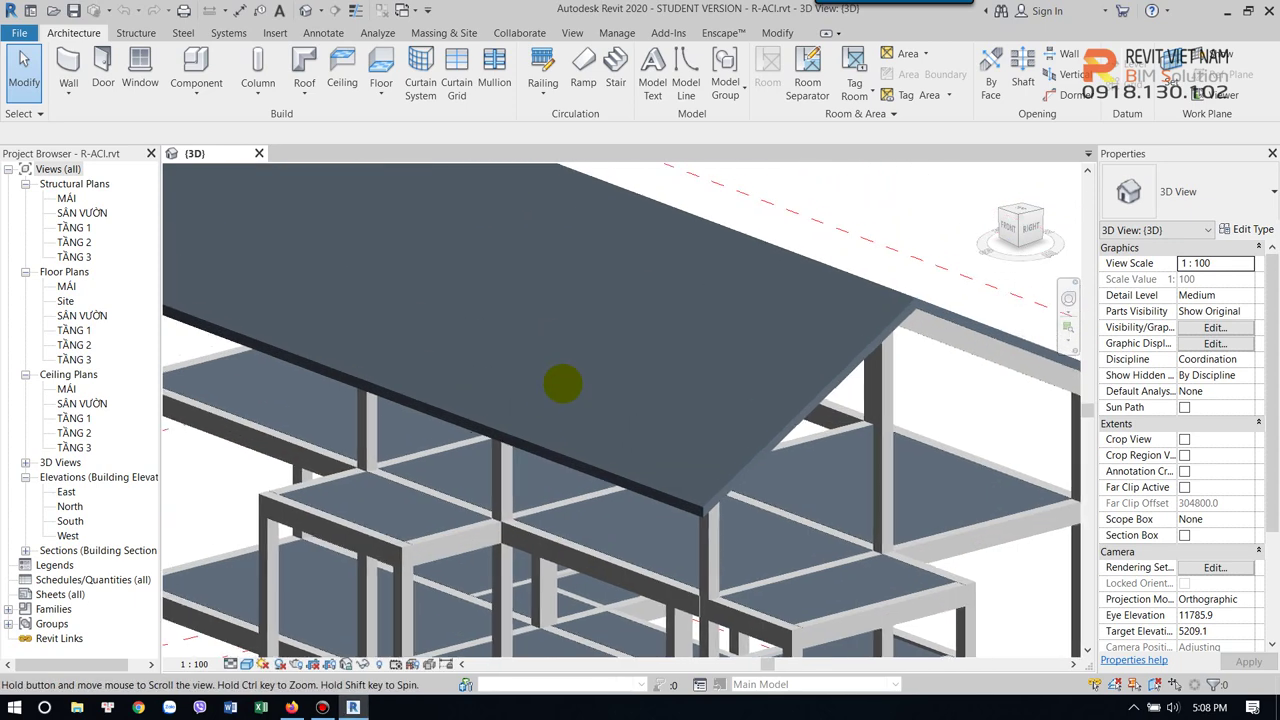
scroll(578, 375, "down", 3)
scroll(570, 376, "down", 2)
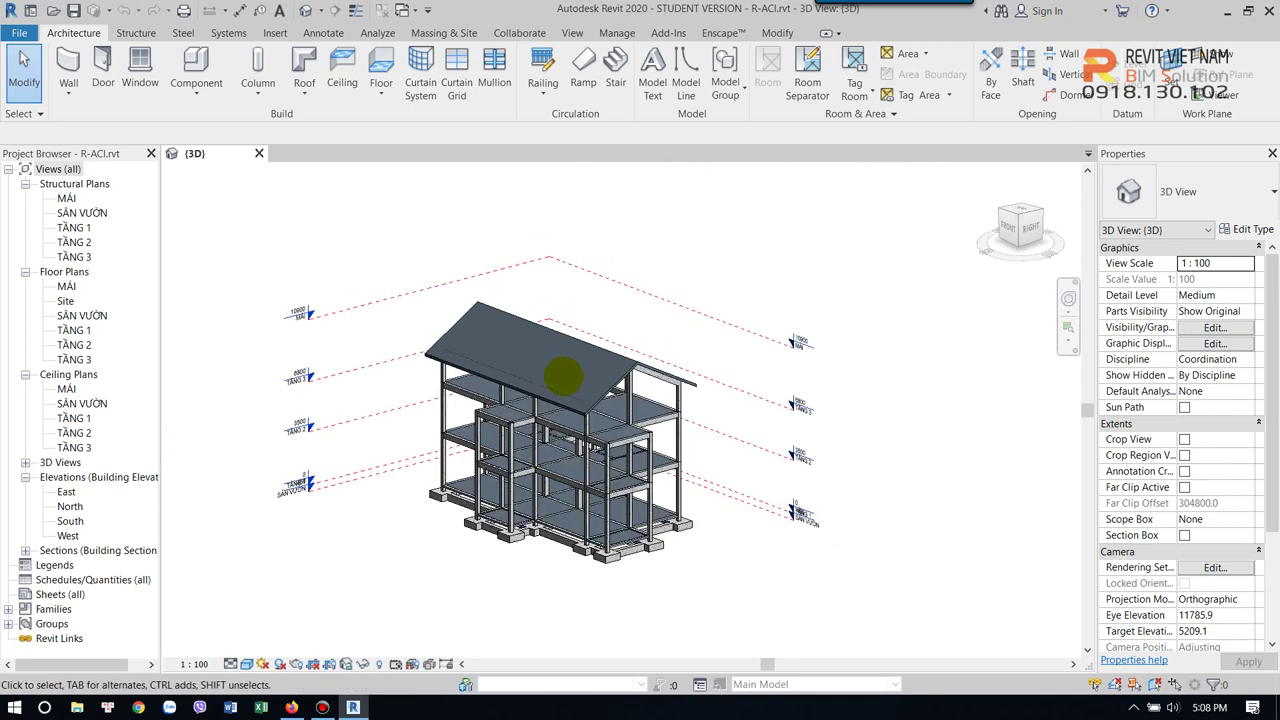
scroll(528, 400, "up", 2)
scroll(657, 391, "up", 2)
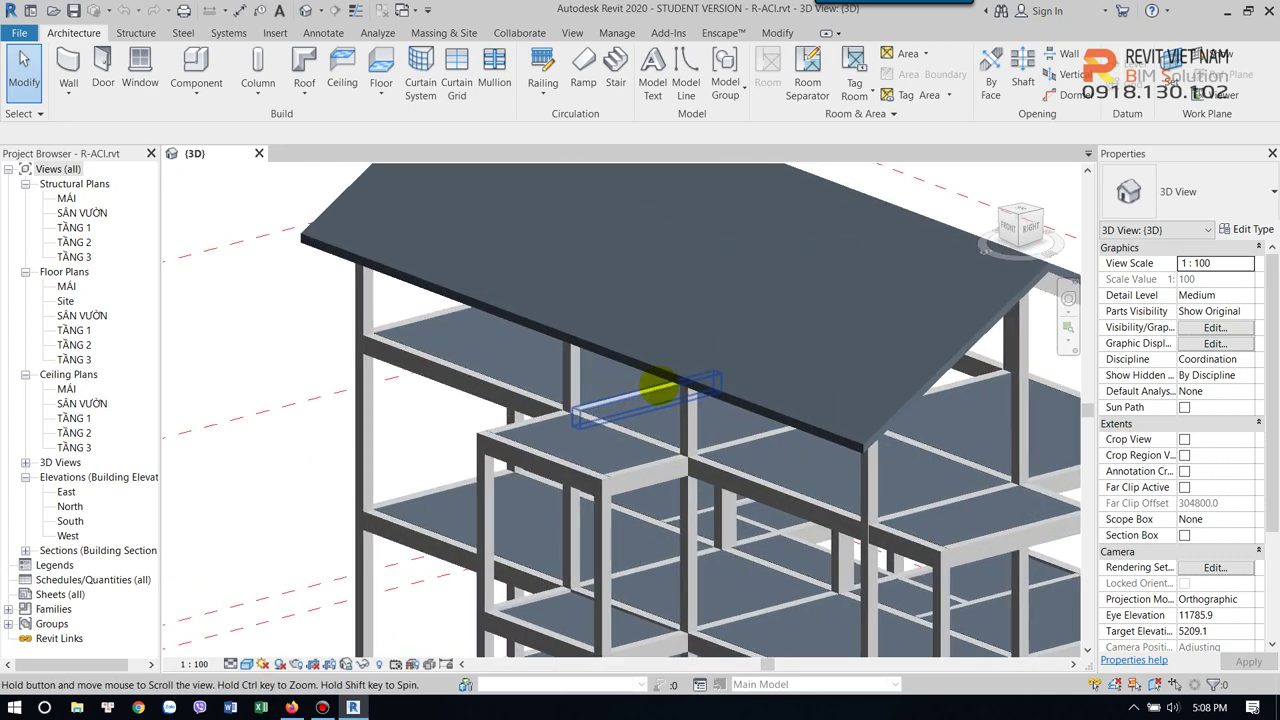
scroll(655, 372, "up", 1)
scroll(657, 372, "down", 3)
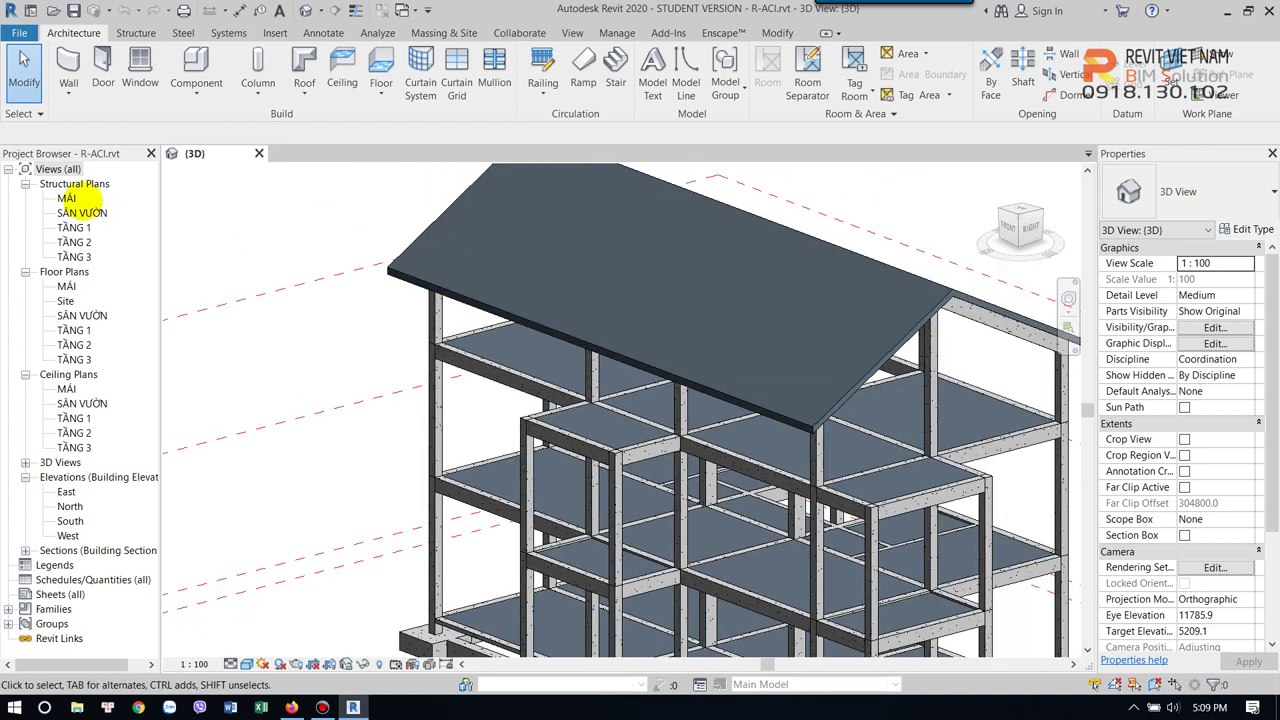
double_click(66, 198)
Start a Roof by Footprint sketch using the Rectangle draw option
scroll(623, 366, "down", 1)
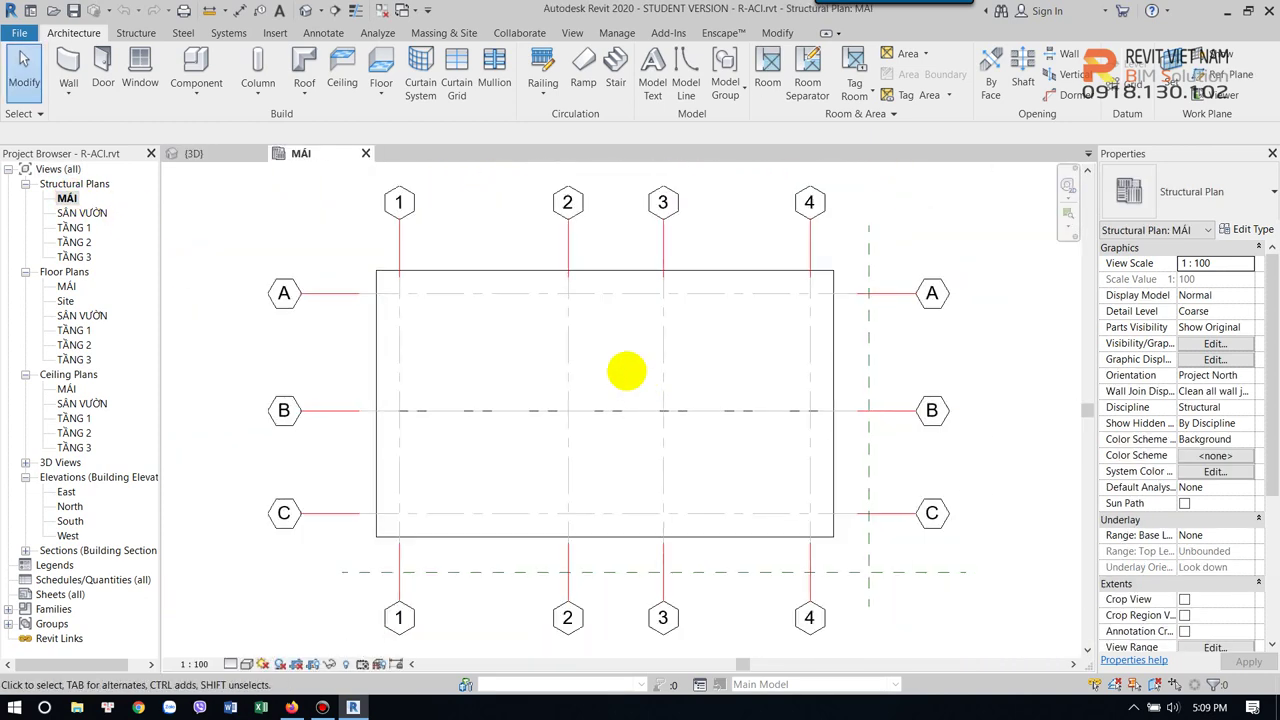
scroll(671, 303, "down", 1)
scroll(660, 310, "down", 2)
scroll(670, 470, "up", 2)
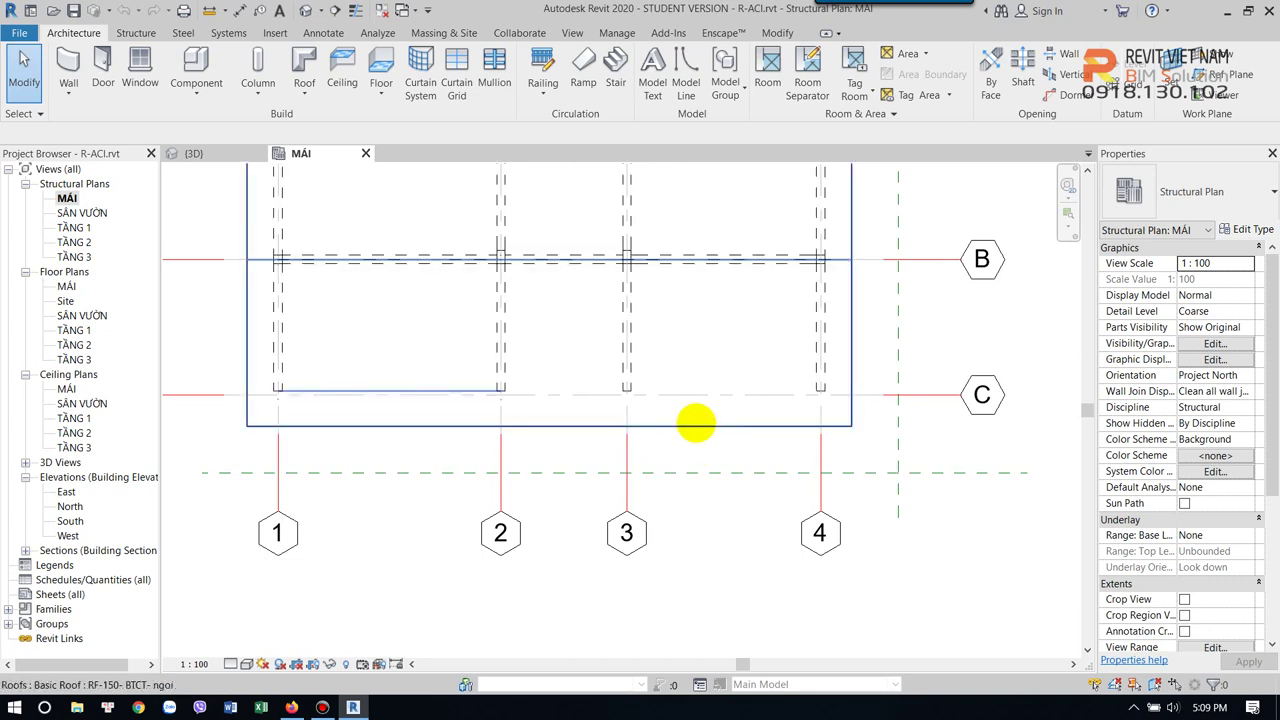
left_click(304, 88)
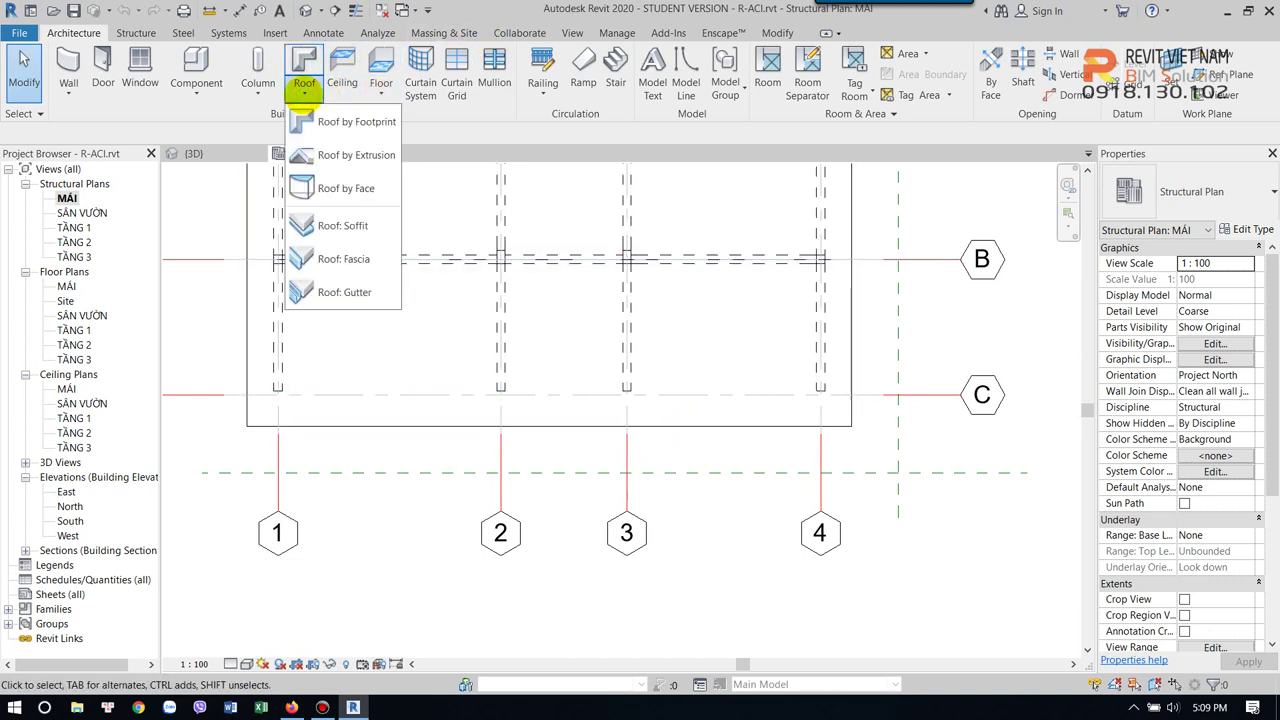
left_click(357, 121)
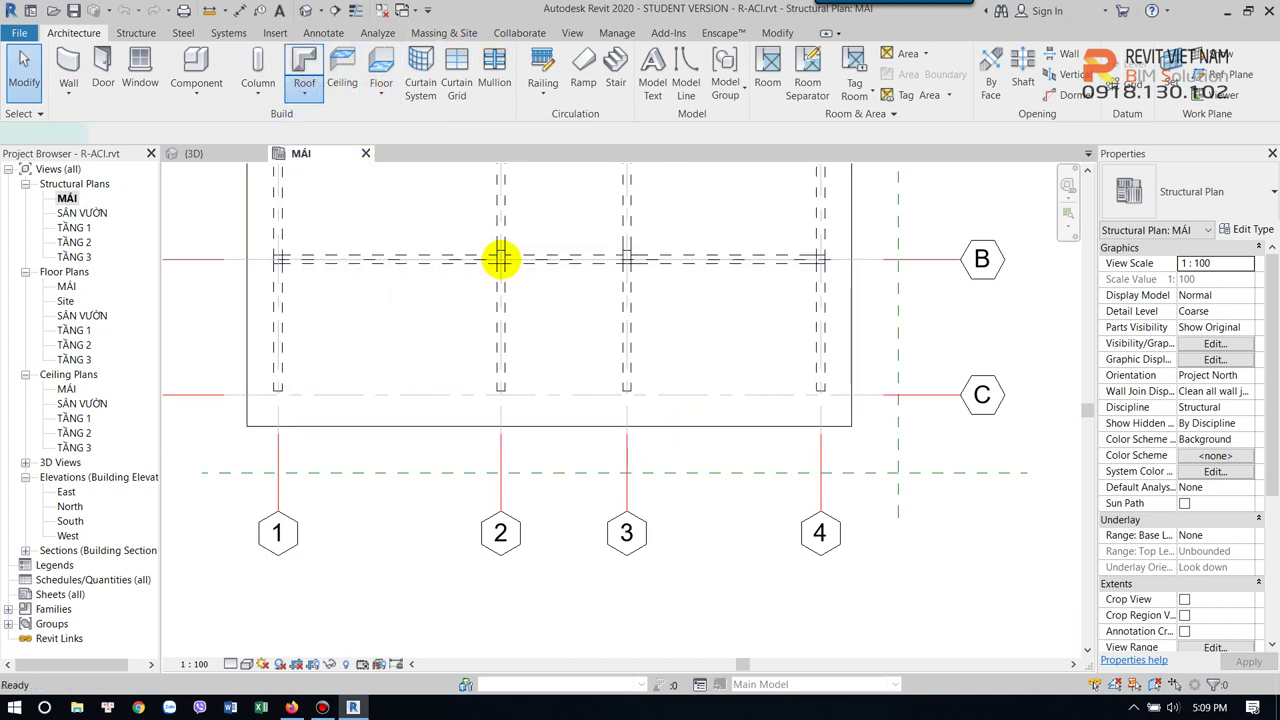
scroll(670, 320, "down", 2)
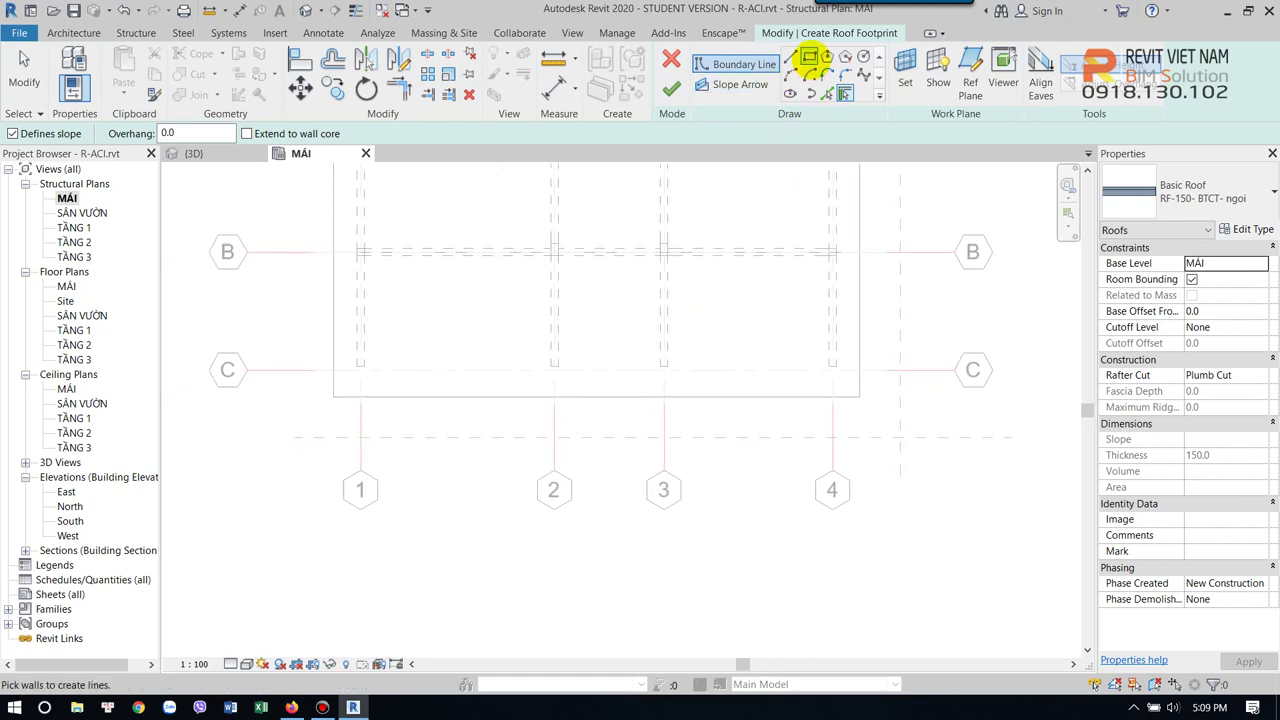
left_click(810, 57)
Sketch the footprint rectangle from grid 2 at grid C across to grid 3
scroll(657, 370, "up", 2)
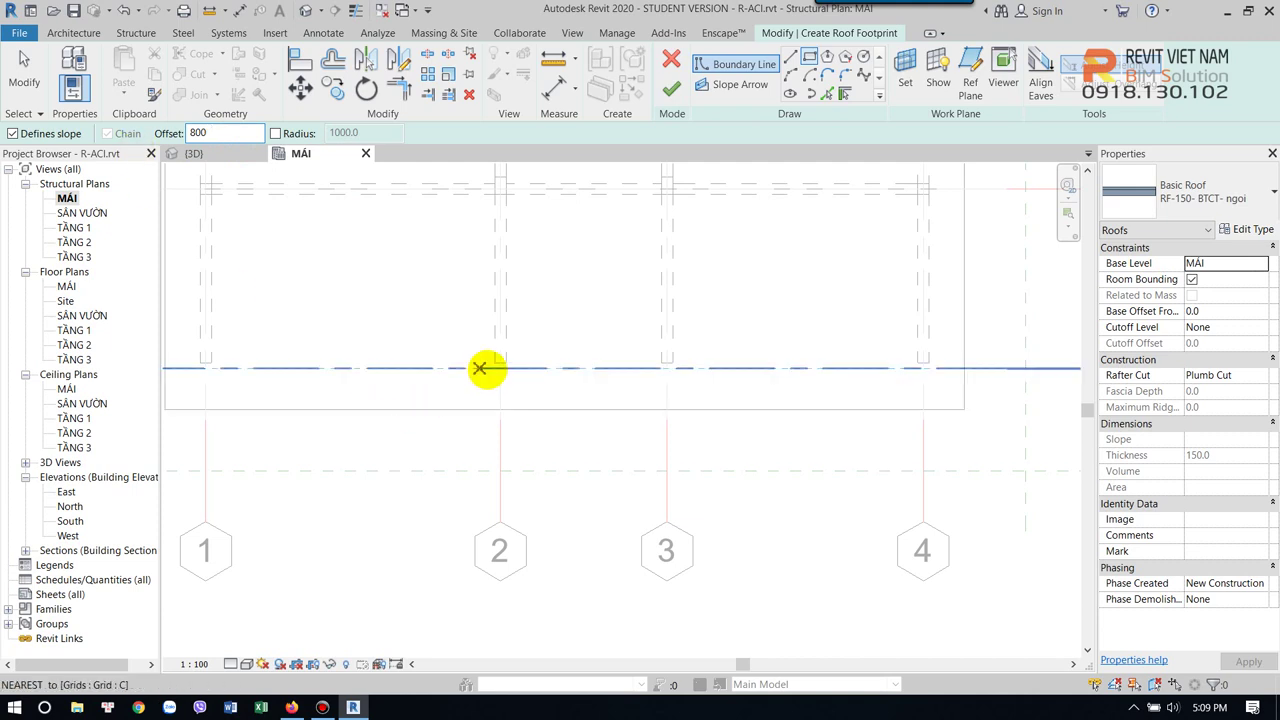
scroll(500, 367, "up", 1)
scroll(500, 367, "up", 2)
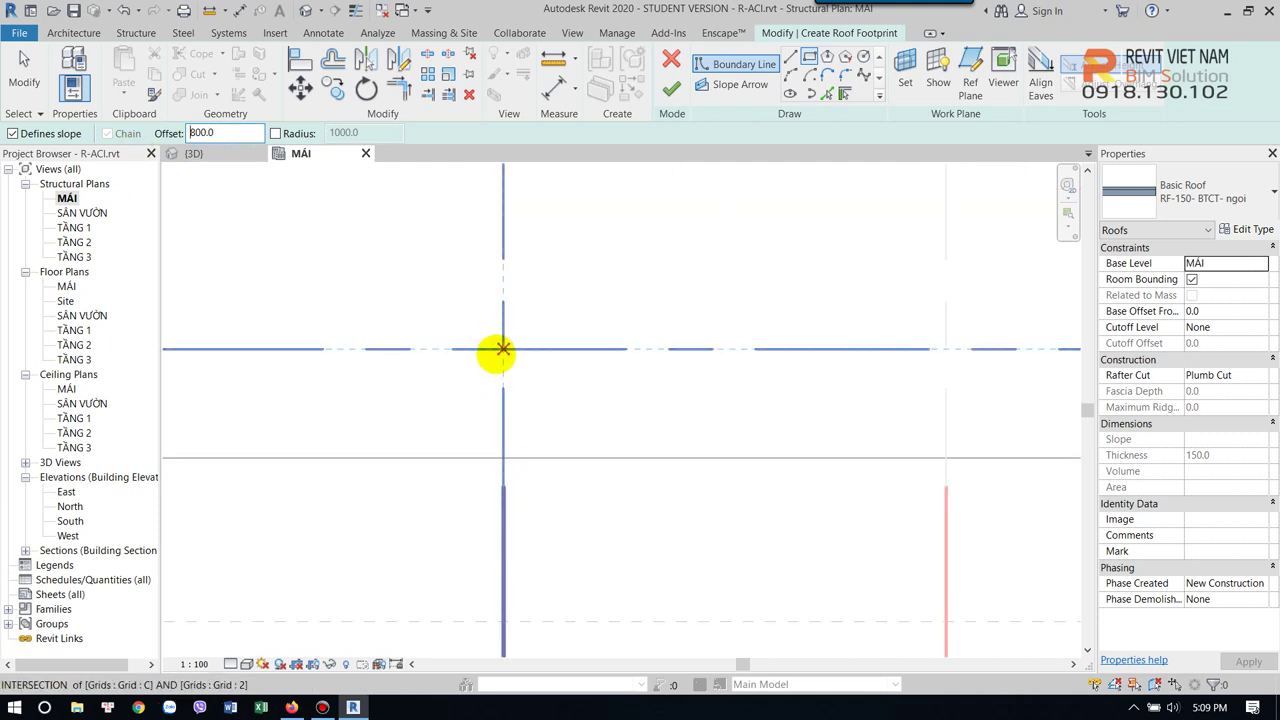
scroll(497, 351, "down", 1)
left_click(500, 346)
key("Escape")
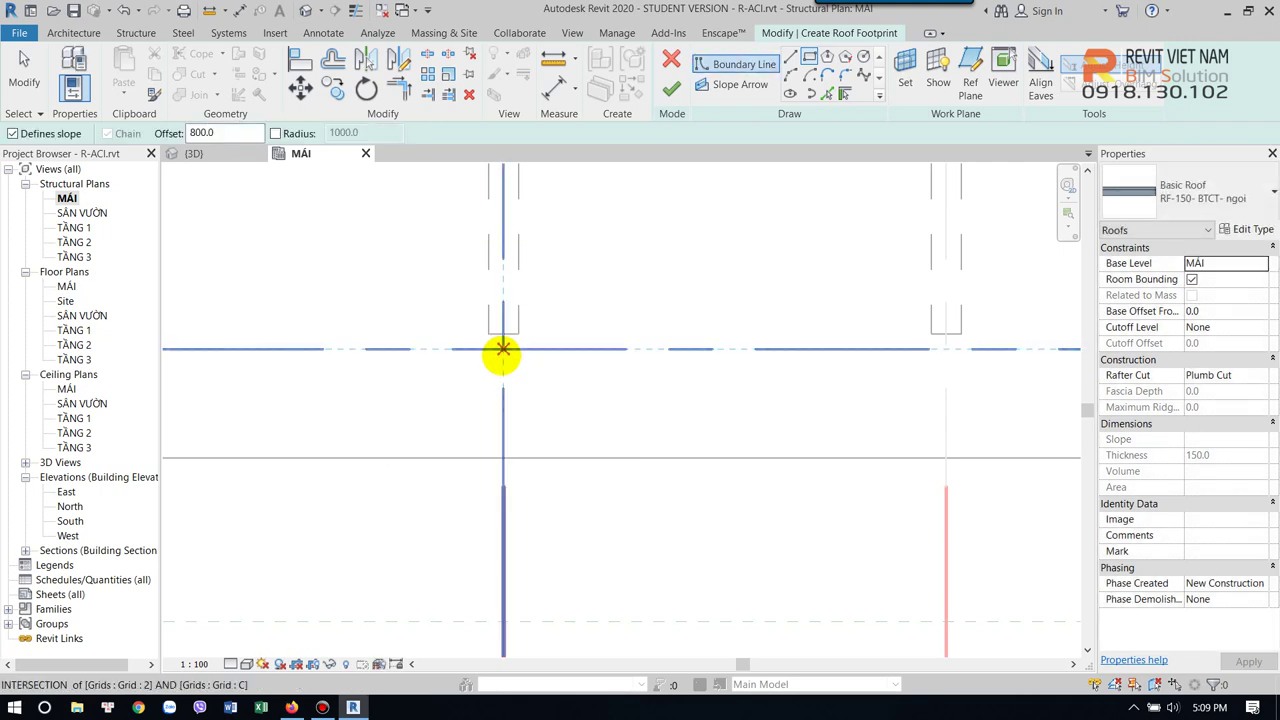
left_click(503, 346)
scroll(697, 495, "down", 2)
scroll(697, 495, "down", 1)
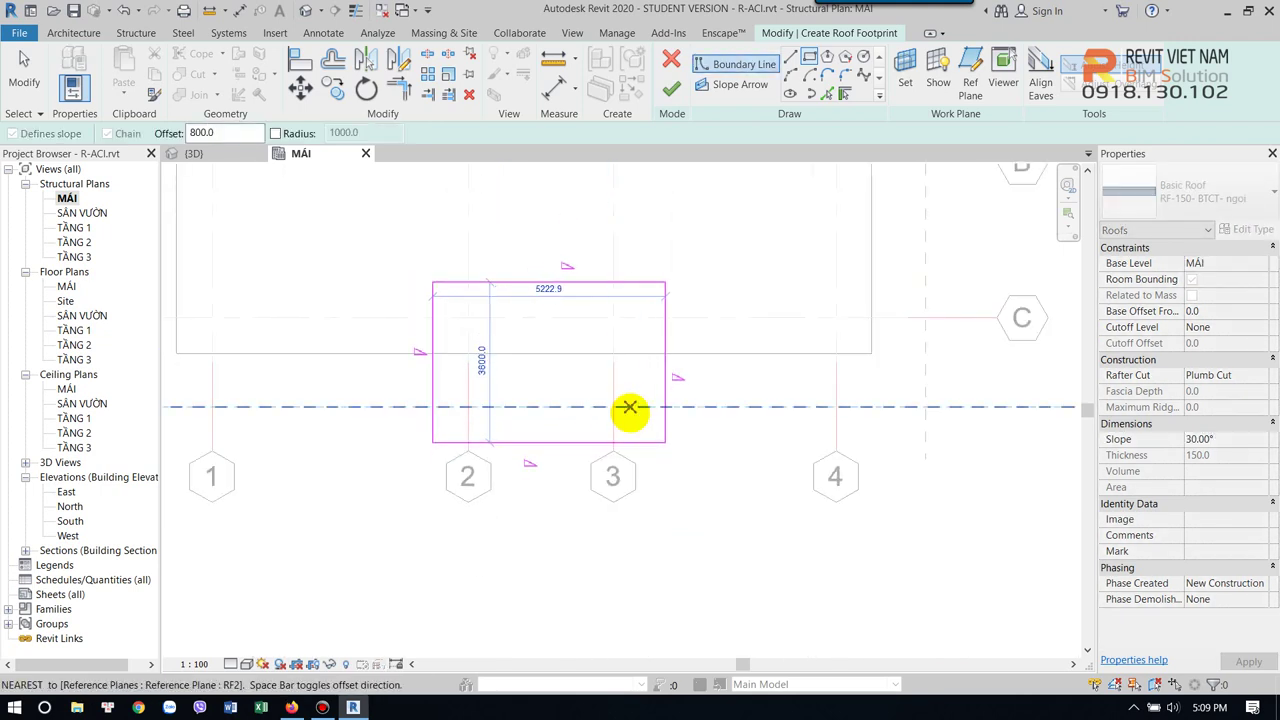
left_click(613, 407)
key("Escape")
key("Escape")
Select two footprint edges as slope edges and finish the 30° Basic Roof RF-150
scroll(586, 391, "down", 2)
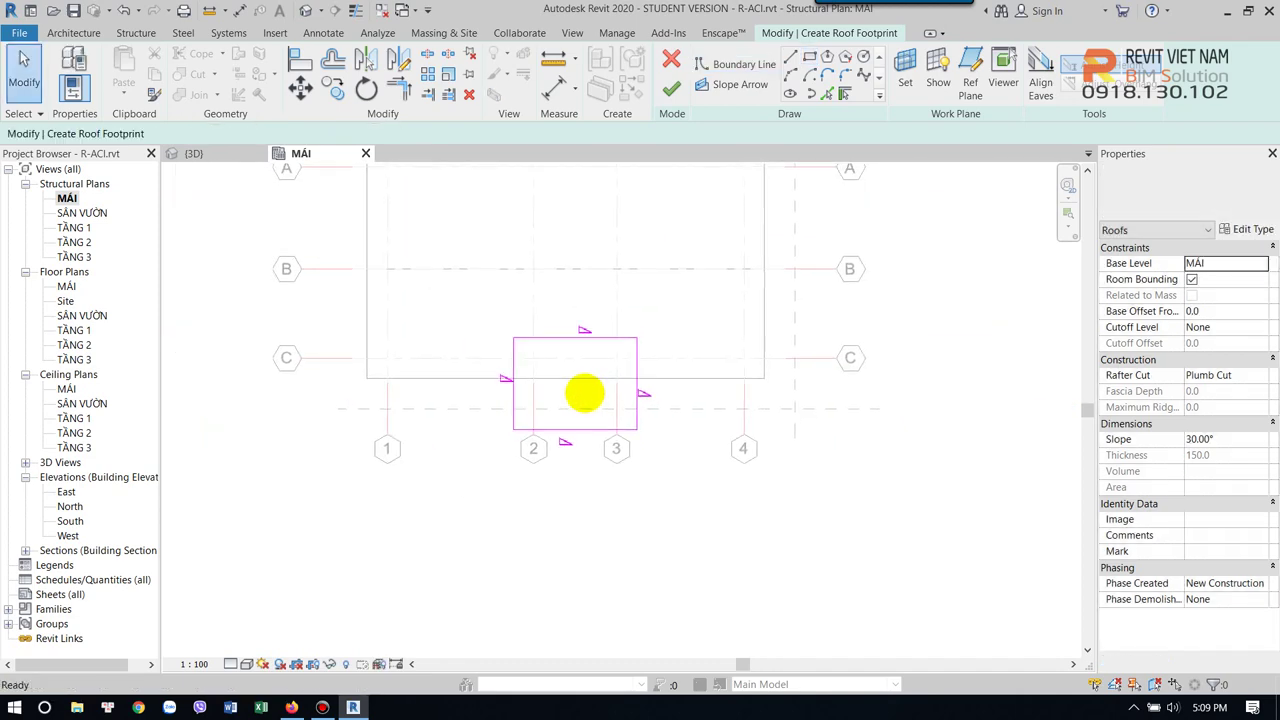
scroll(594, 483, "up", 2)
mouse_move(590, 485)
left_mouse_down()
mouse_move(538, 290)
mouse_move(506, 268)
left_mouse_up()
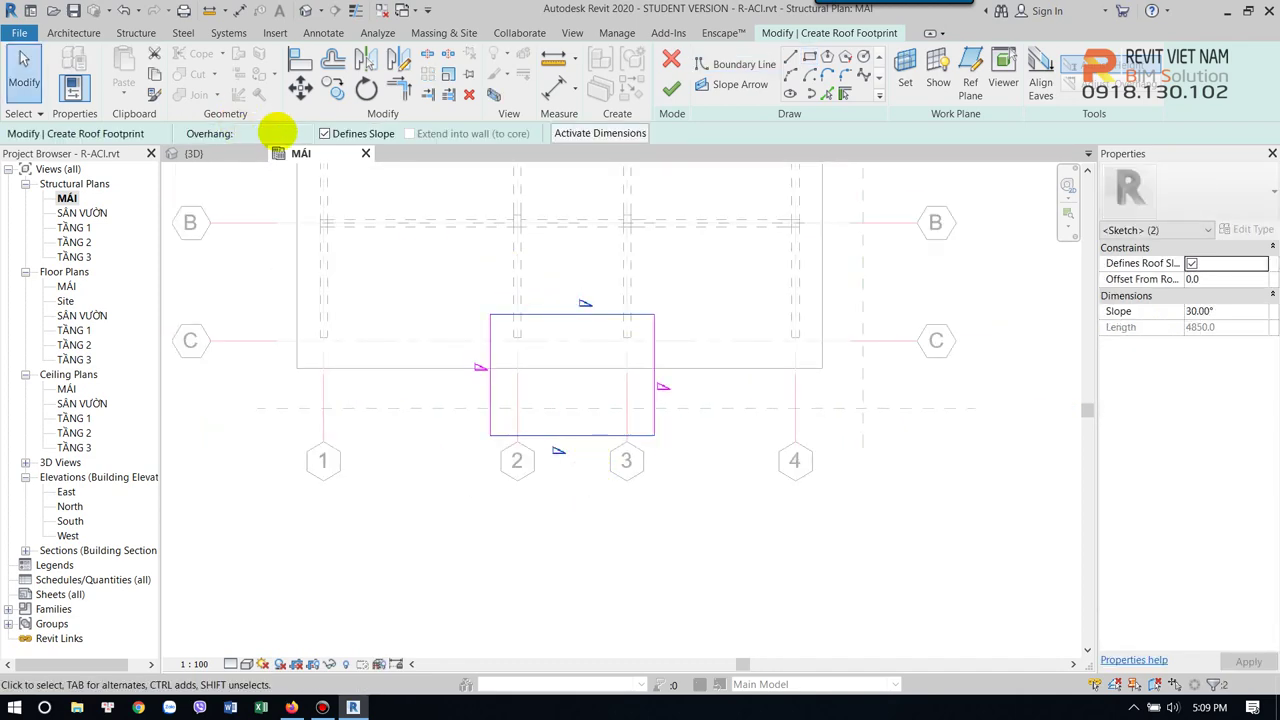
left_click(672, 88)
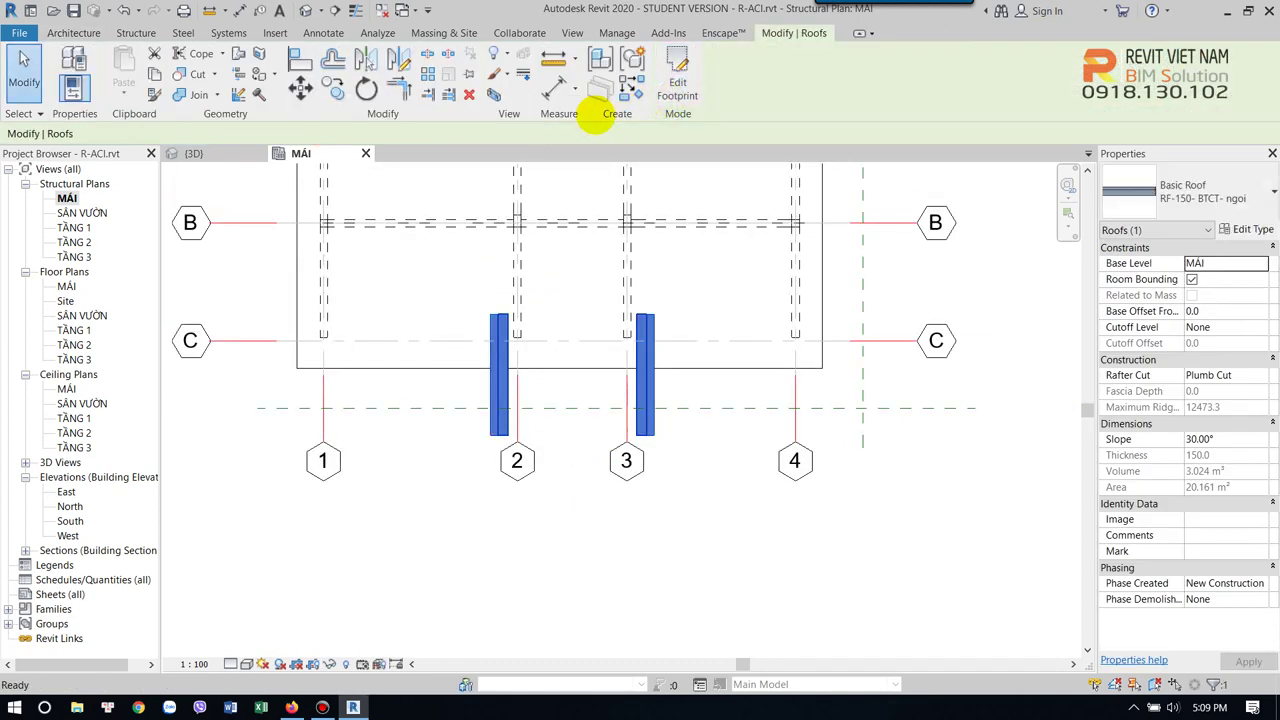
left_click(305, 10)
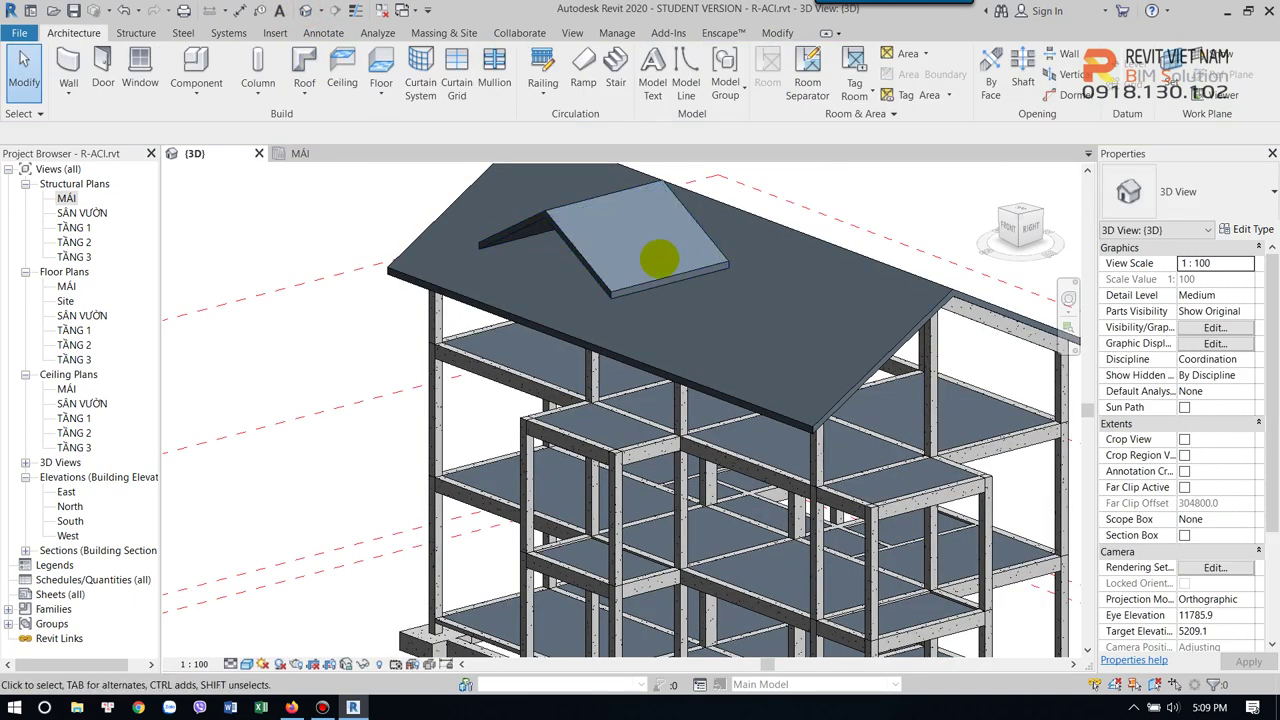
scroll(657, 294, "down", 3)
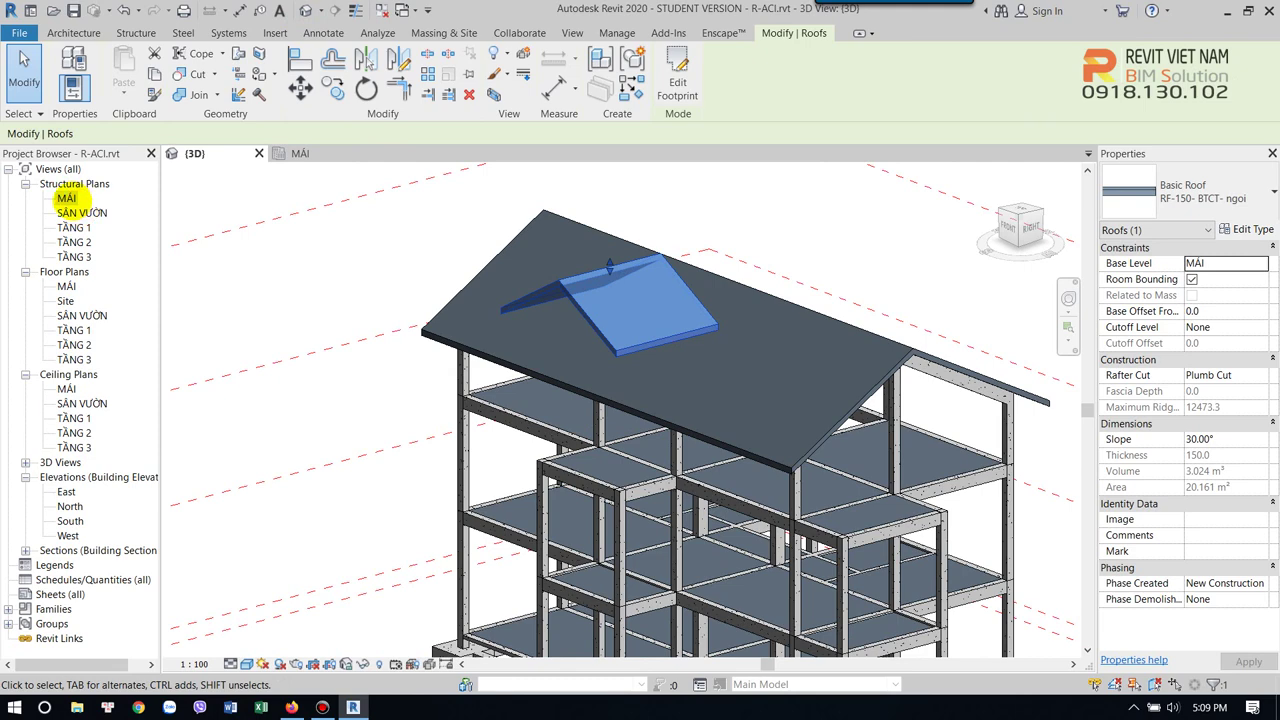
double_click(65, 198)
scroll(614, 323, "down", 3)
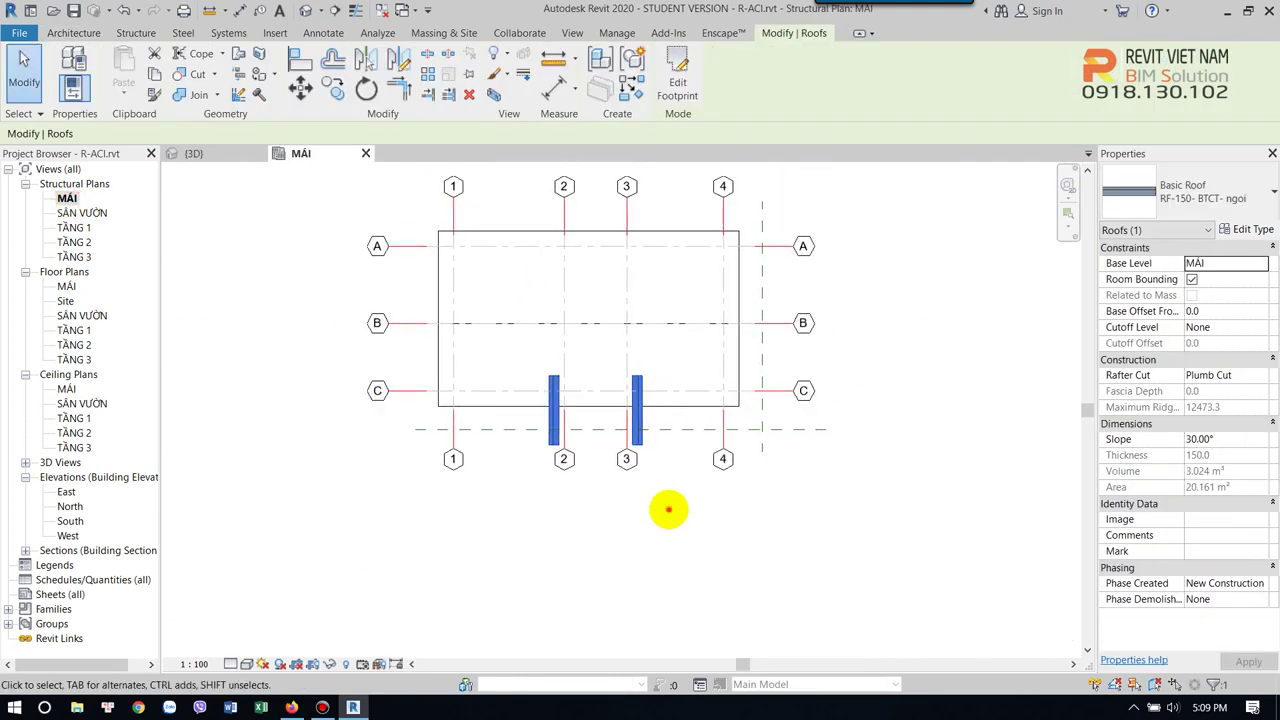
scroll(650, 515, "down", 1)
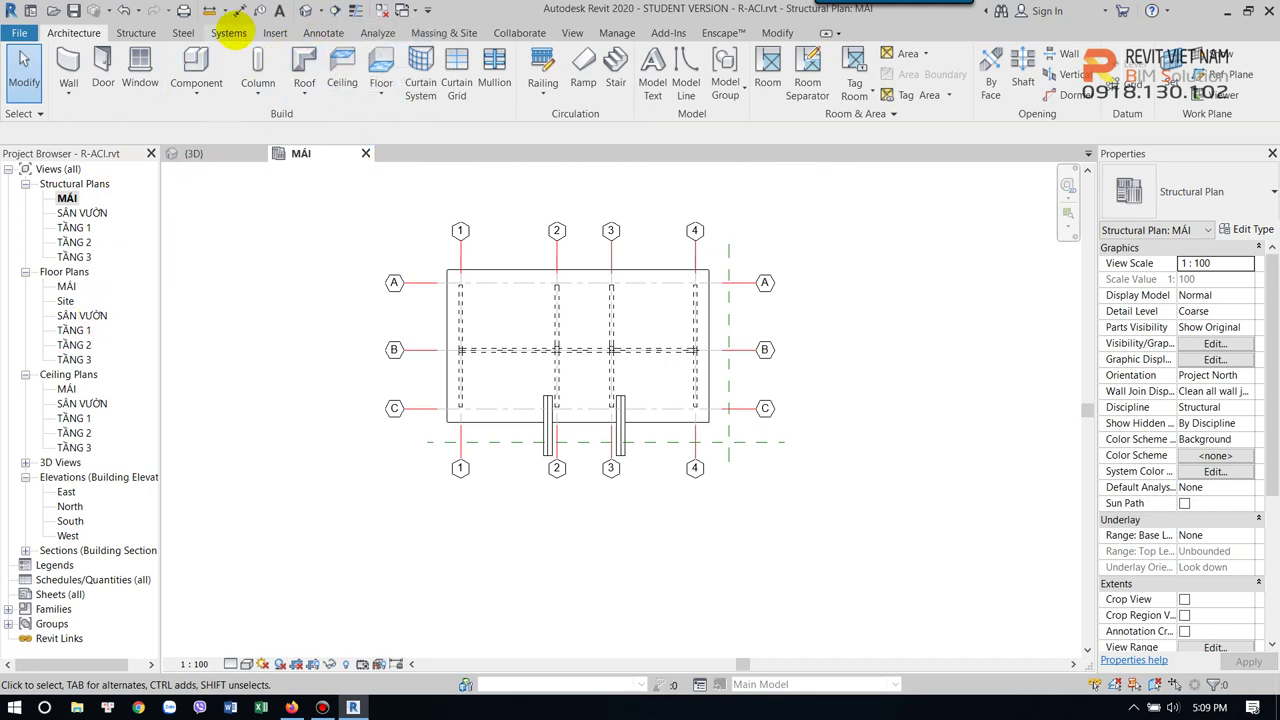
In the MÁI plan, draw a new section line across the dormer between grids 2–3
double_click(66, 287)
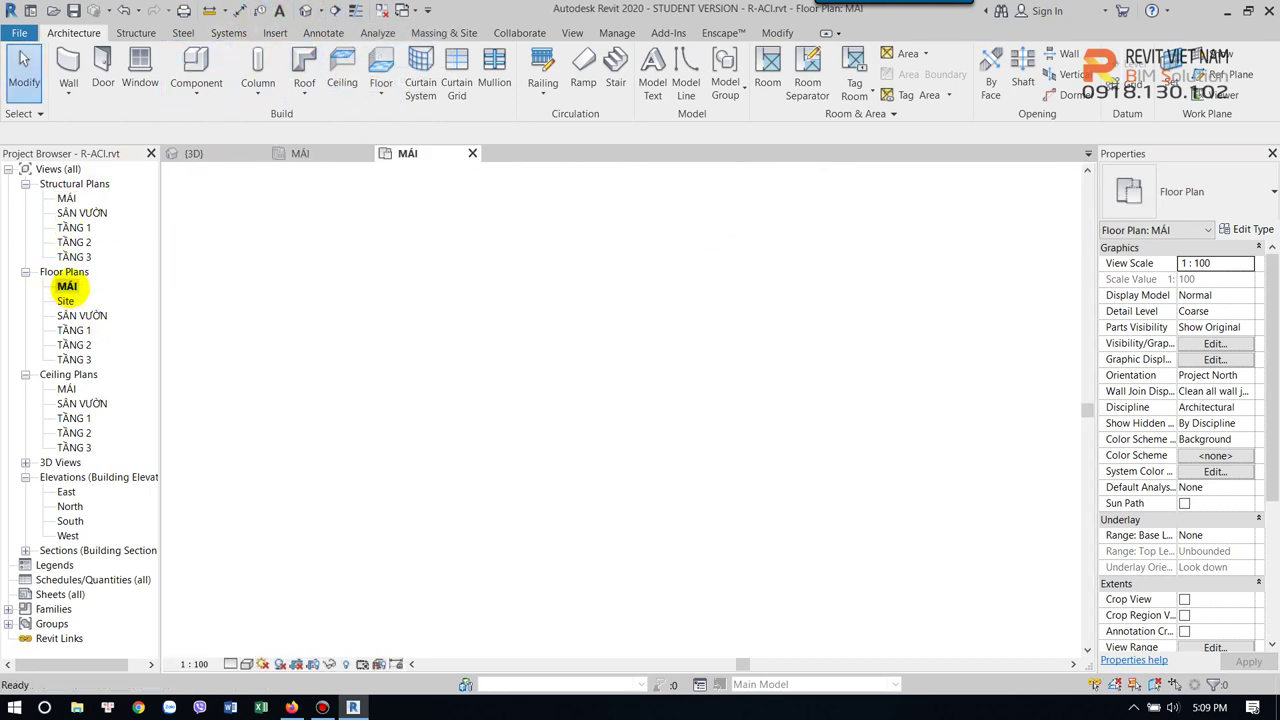
left_click(530, 290)
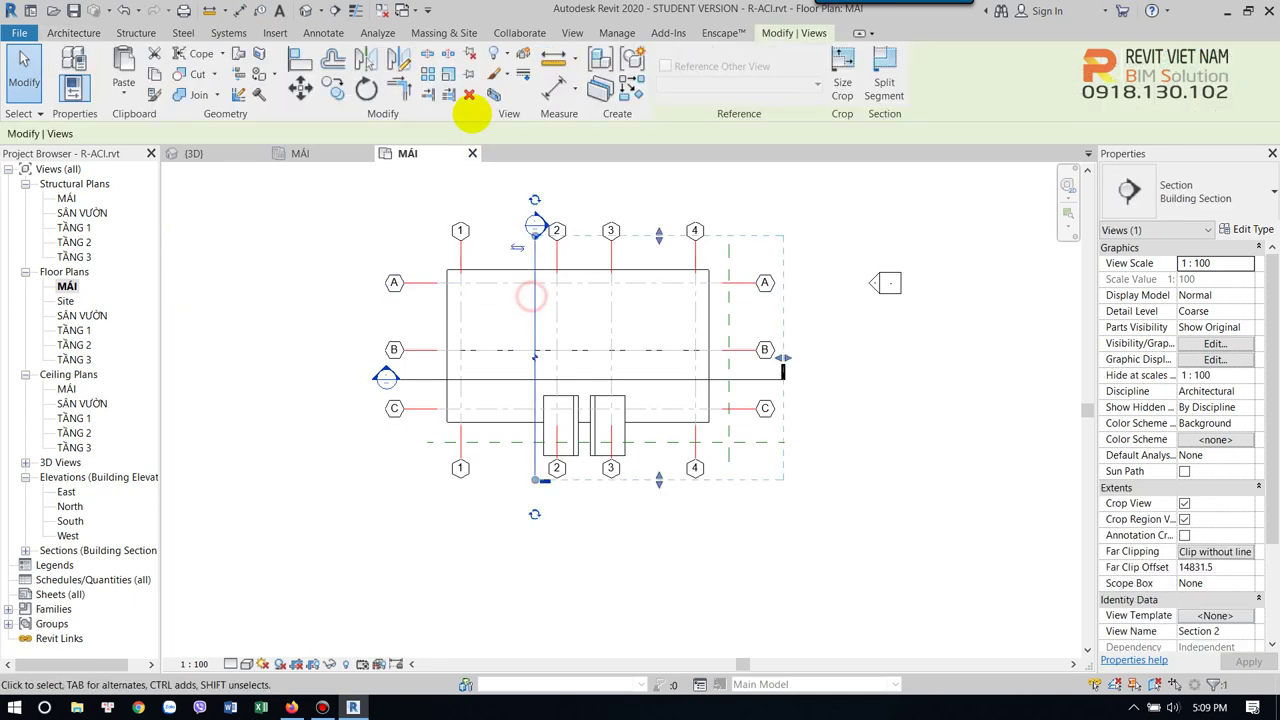
left_click(628, 90)
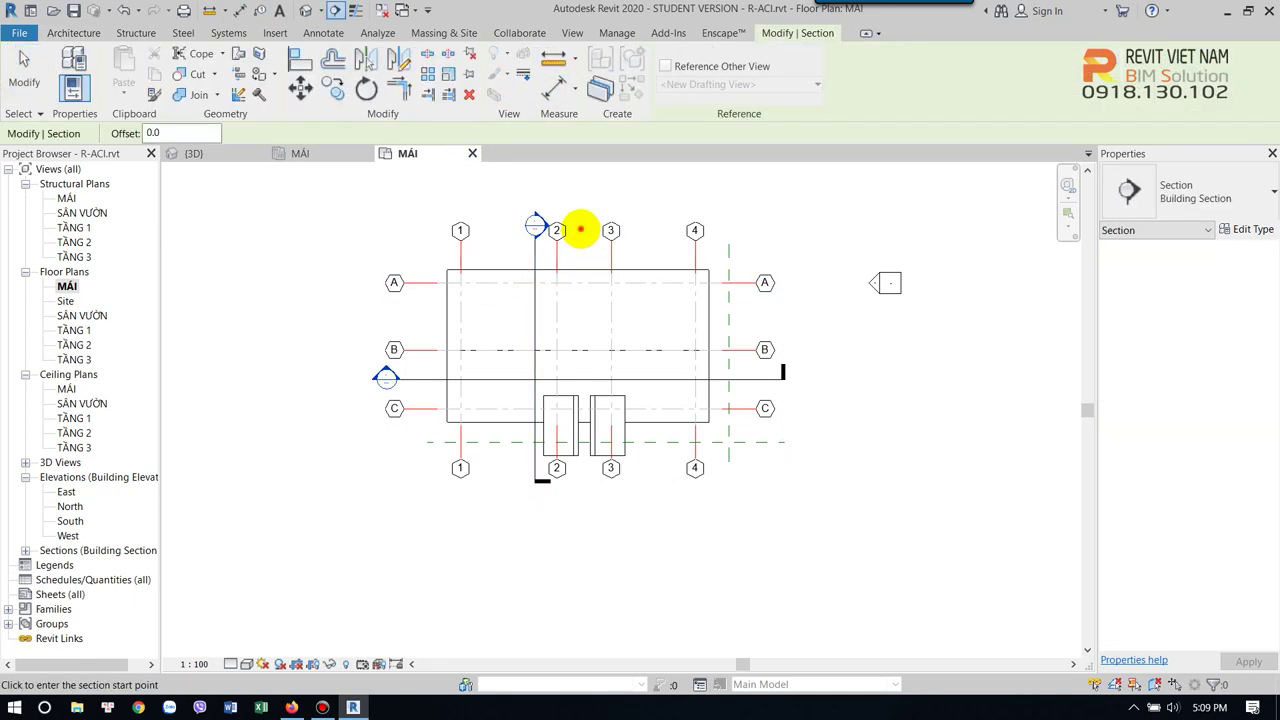
left_click(580, 229)
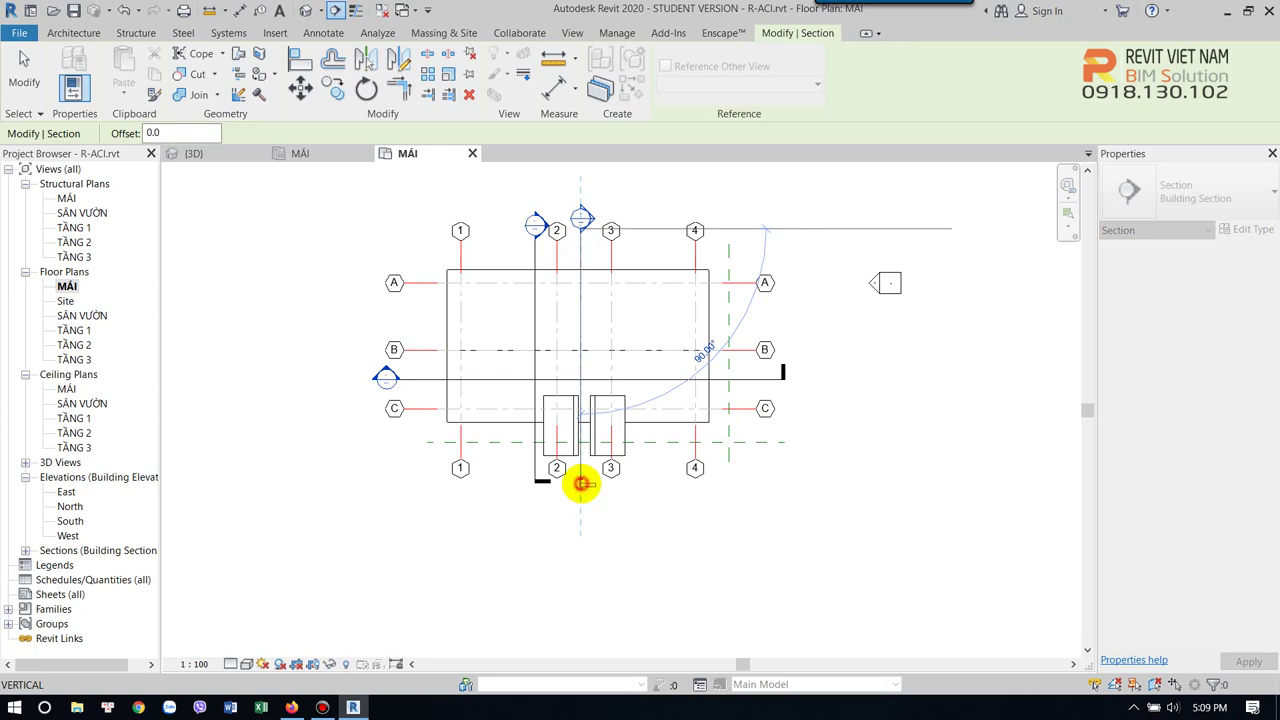
left_click(581, 484)
key("Escape")
Open the new Section 3 view and check the roof's properties
double_click(581, 218)
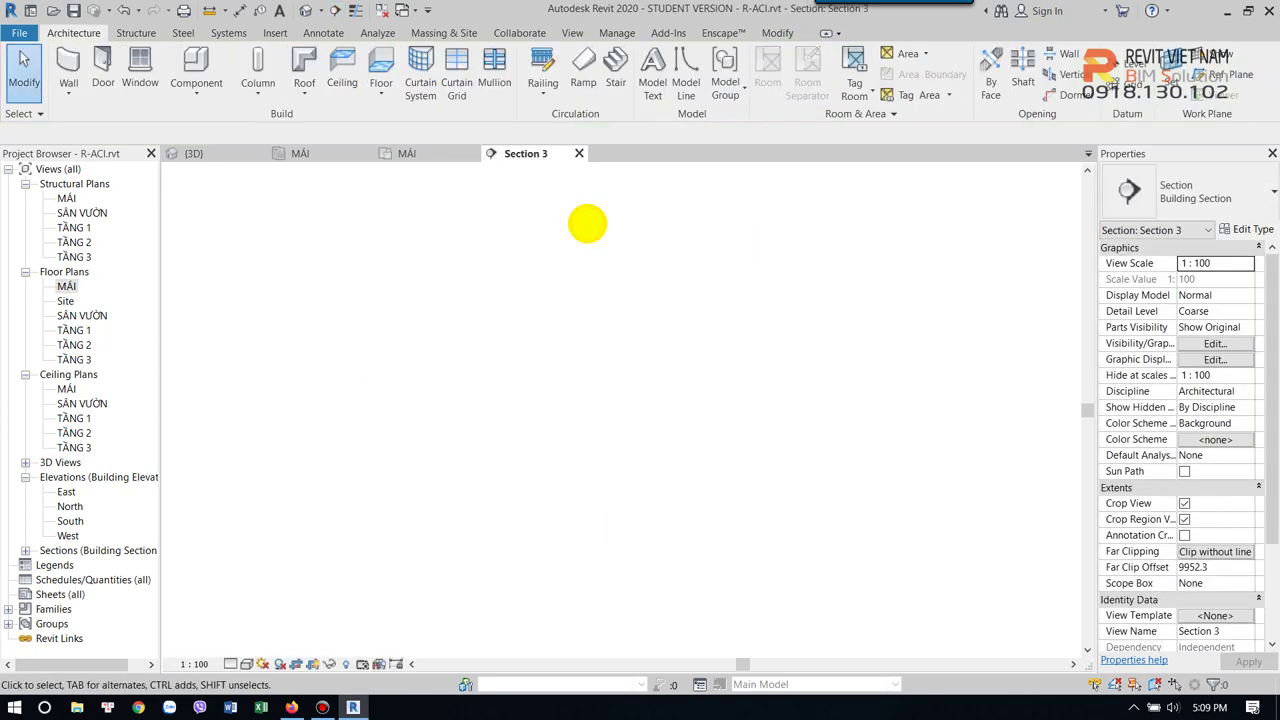
scroll(763, 449, "up", 2)
scroll(726, 330, "up", 2)
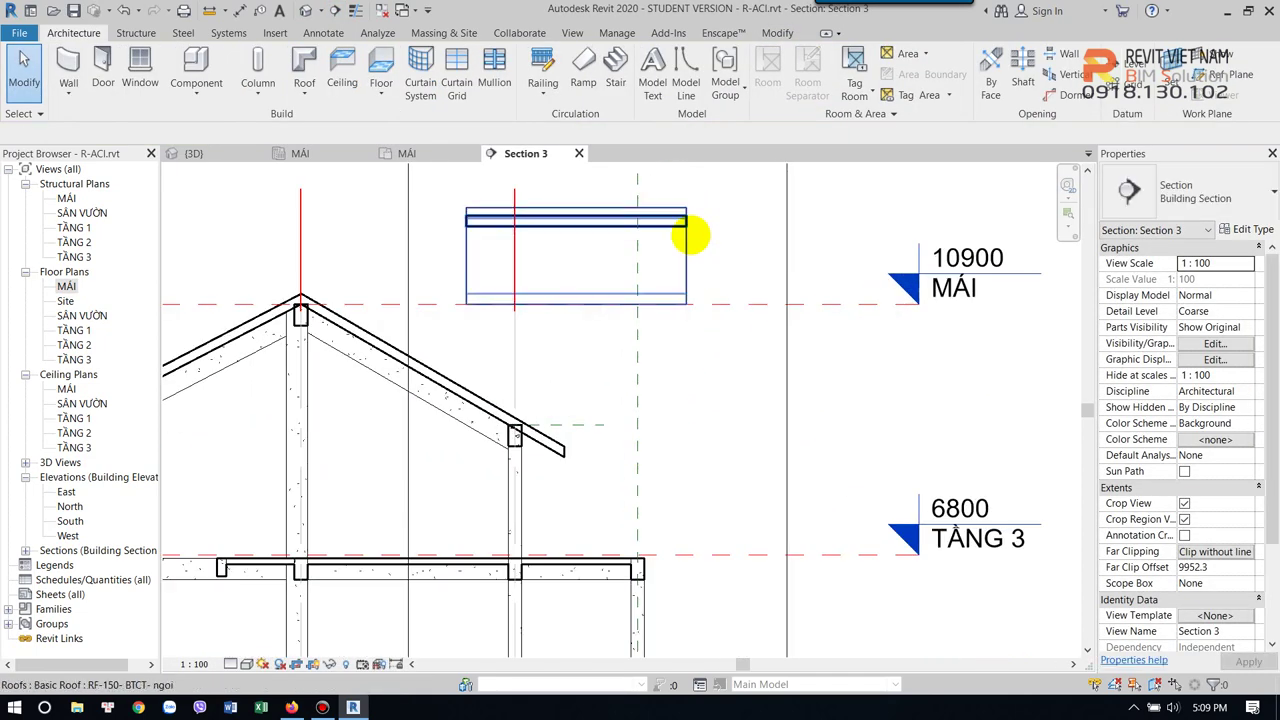
left_click(688, 232)
scroll(591, 461, "up", 3)
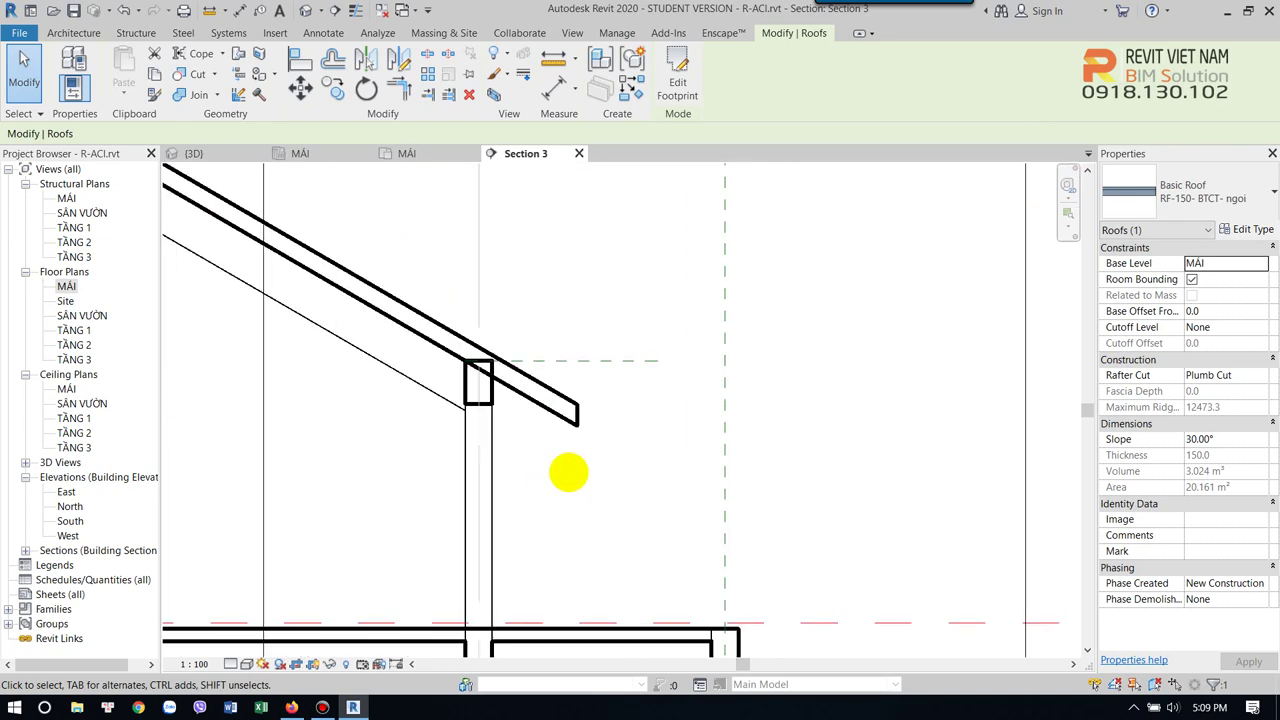
left_click(571, 465)
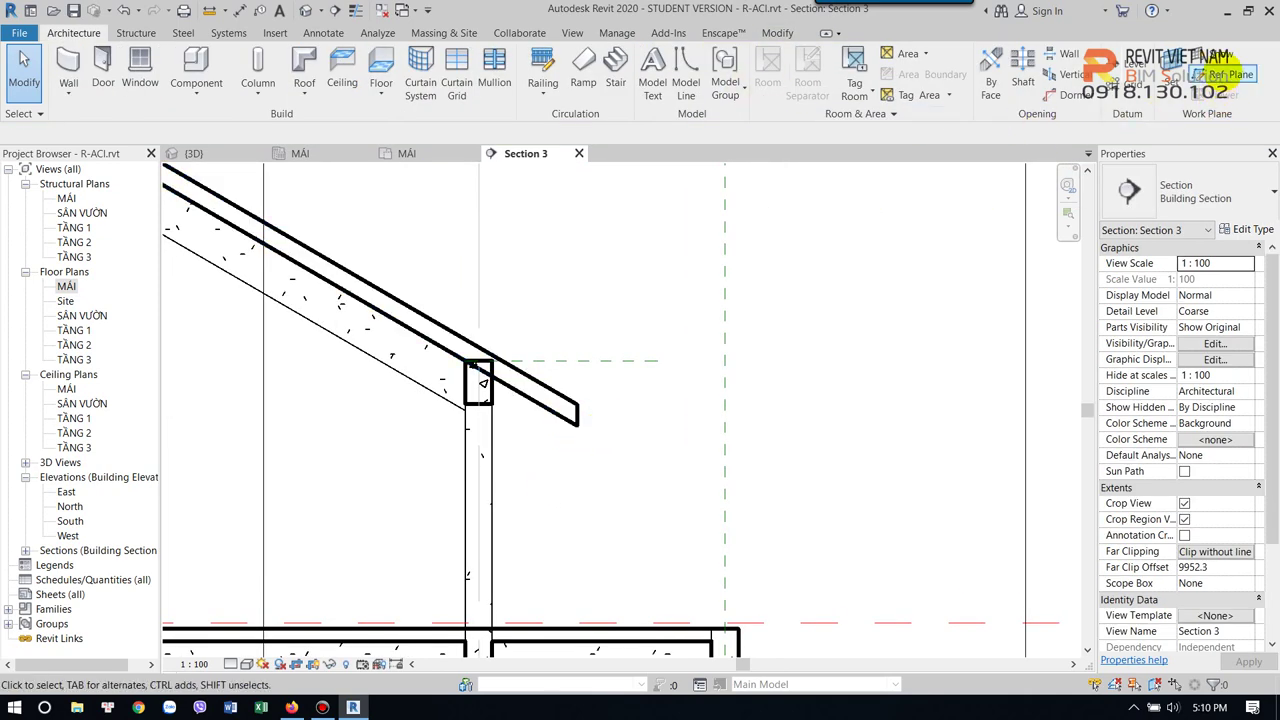
Place a horizontal reference plane at the main roof's eave level, extending past the dormer
left_click(1210, 70)
left_click(579, 423)
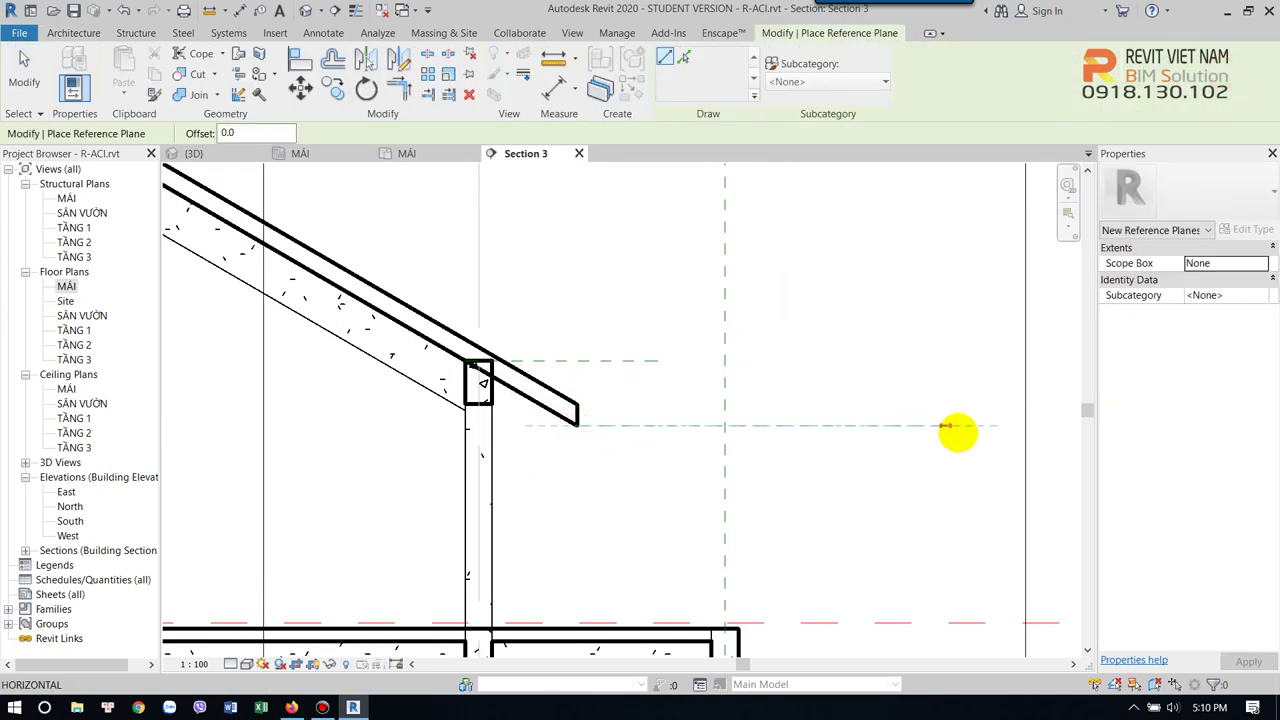
left_click(945, 425)
scroll(814, 386, "down", 1)
scroll(814, 386, "down", 2)
right_click(845, 228)
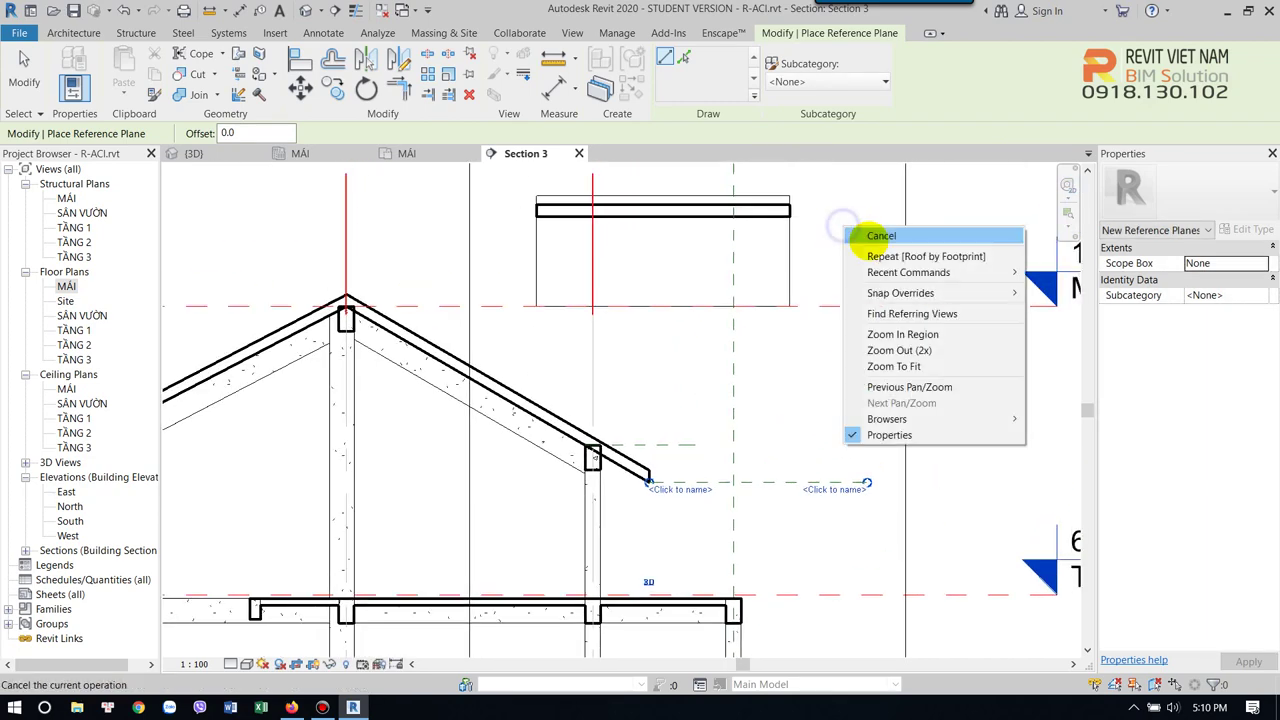
left_click(855, 234)
right_click(843, 206)
left_click(860, 220)
left_click(780, 213)
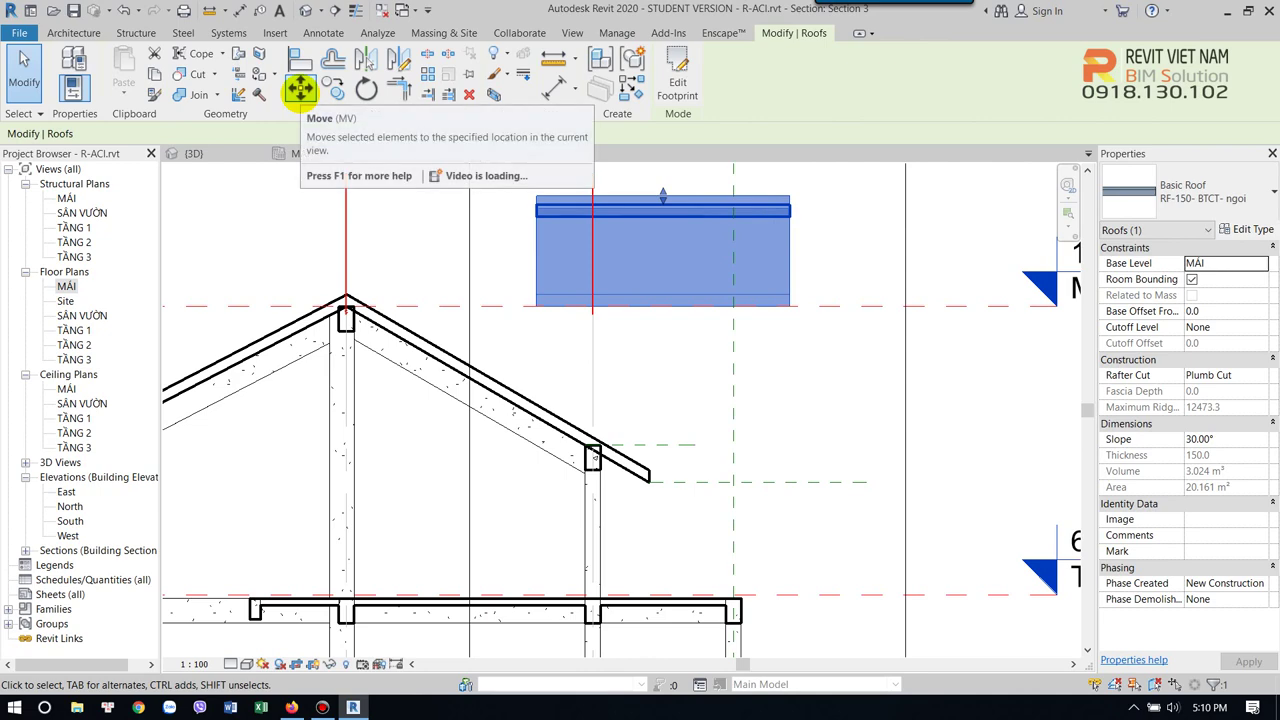
Move the dormer roof down 2500 onto the eave reference plane
left_click(300, 88)
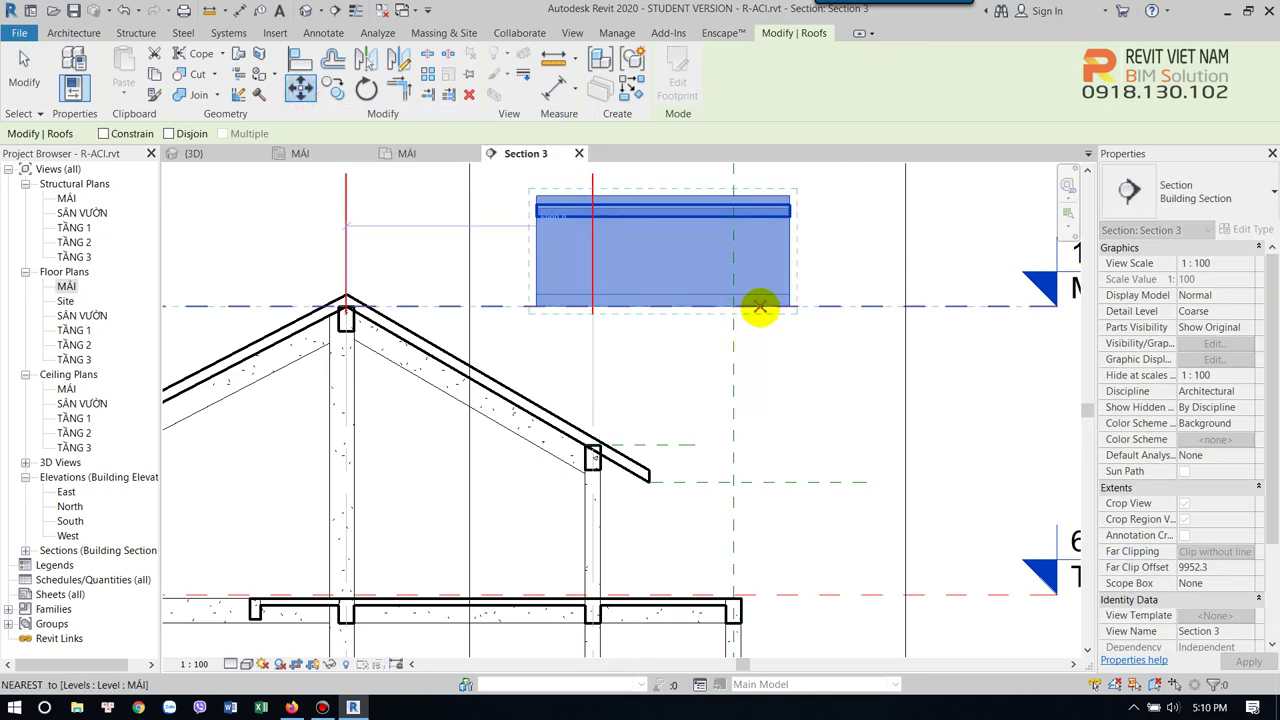
left_click(760, 306)
left_click(762, 483)
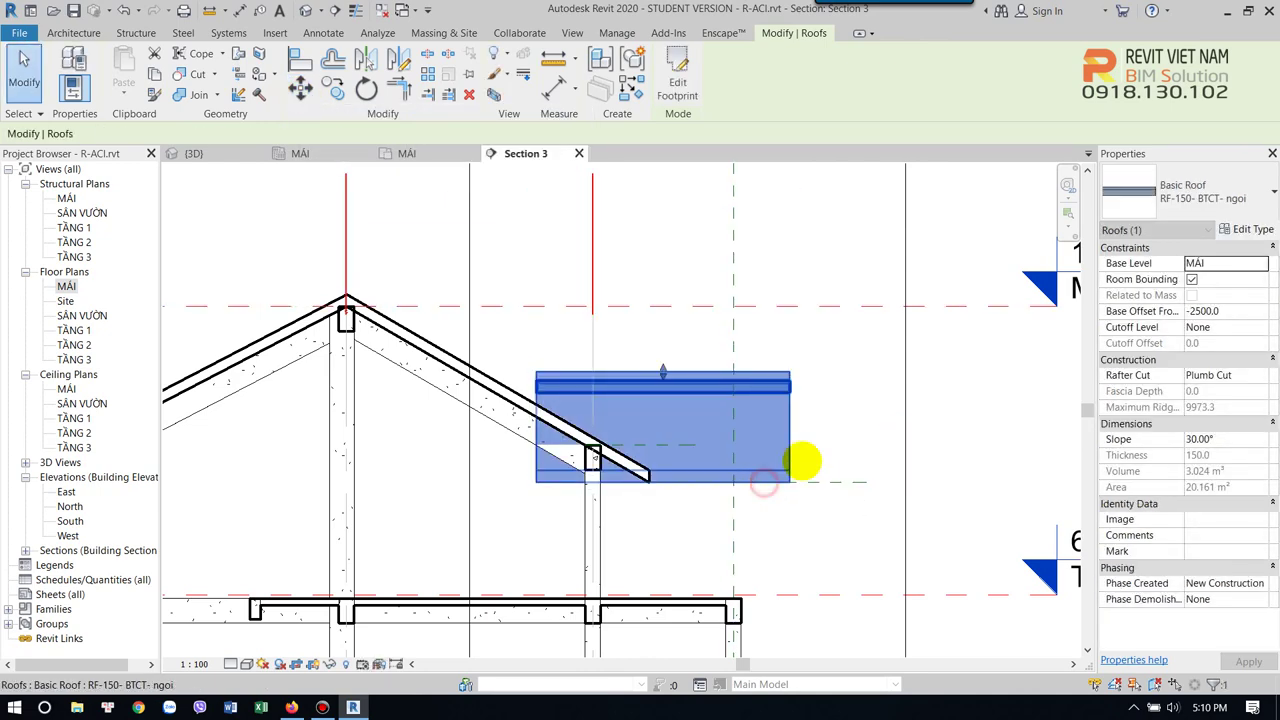
key("Escape")
middle_click_drag(850, 414, 820, 427)
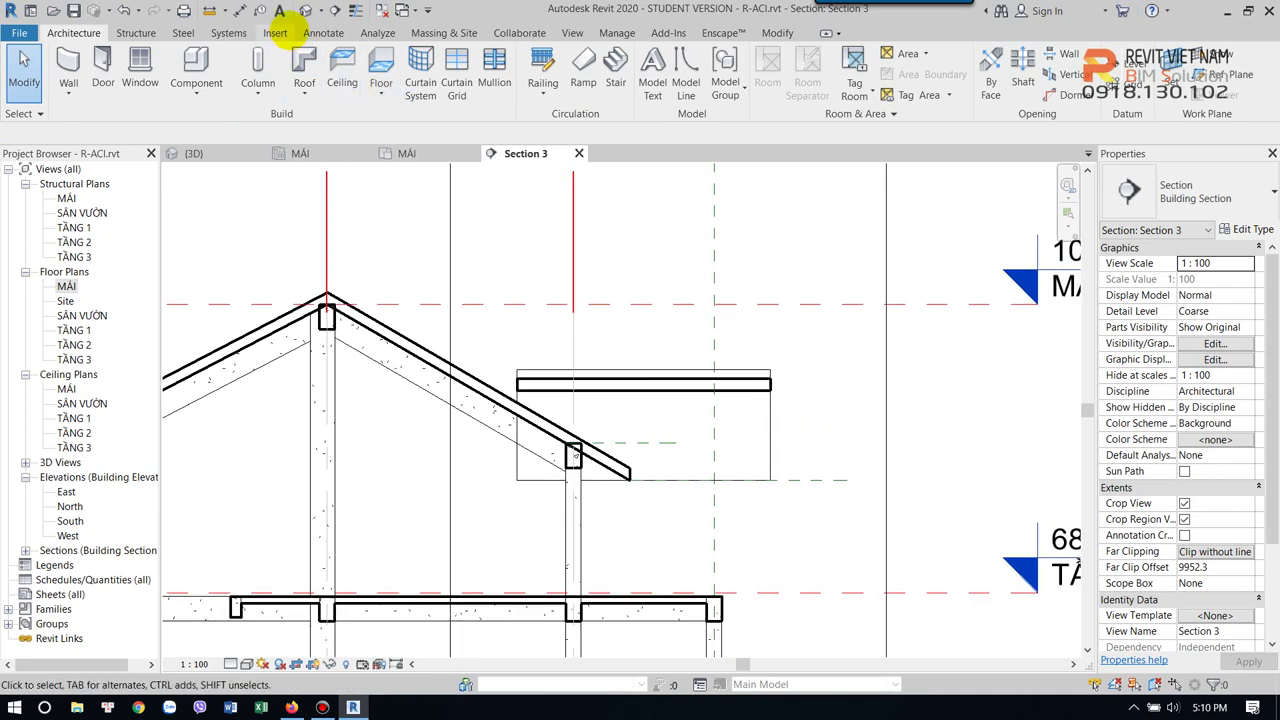
Switch to the {3D} view and orbit to see both roofs from above
left_click(306, 10)
scroll(451, 400, "up", 3)
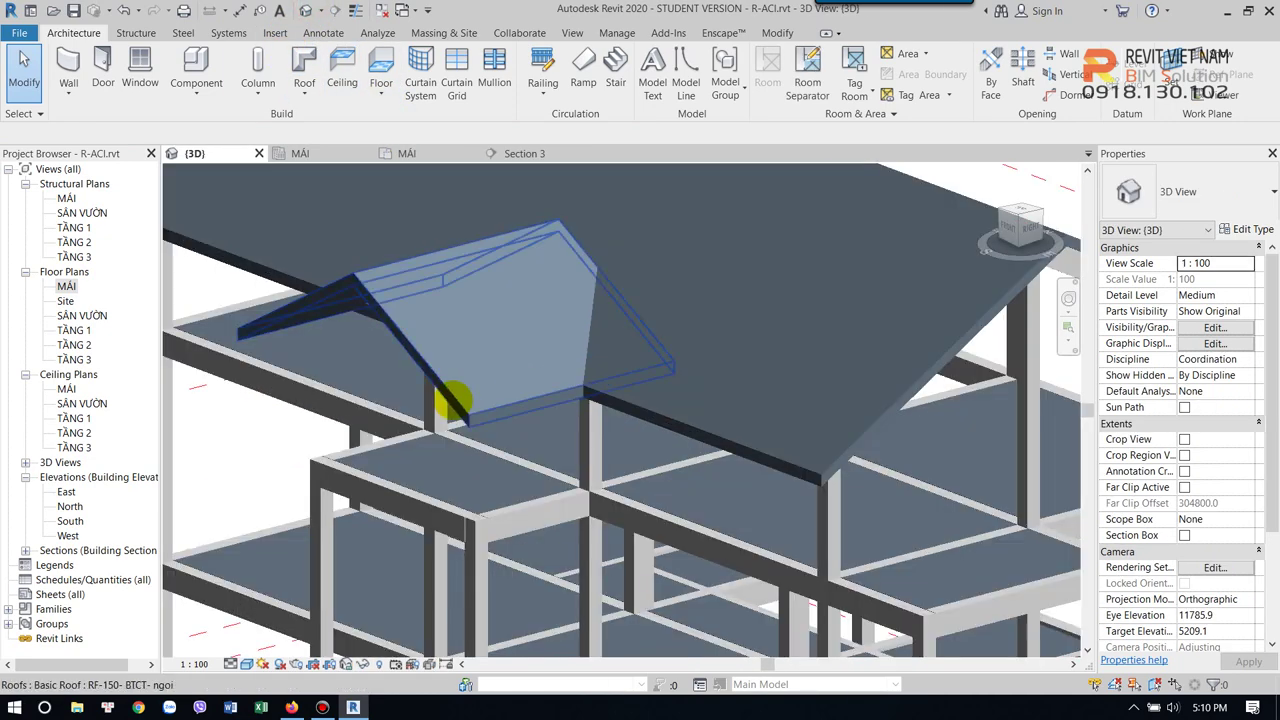
scroll(700, 340, "up", 2)
middle_click_drag(688, 351, 648, 368, "shift")
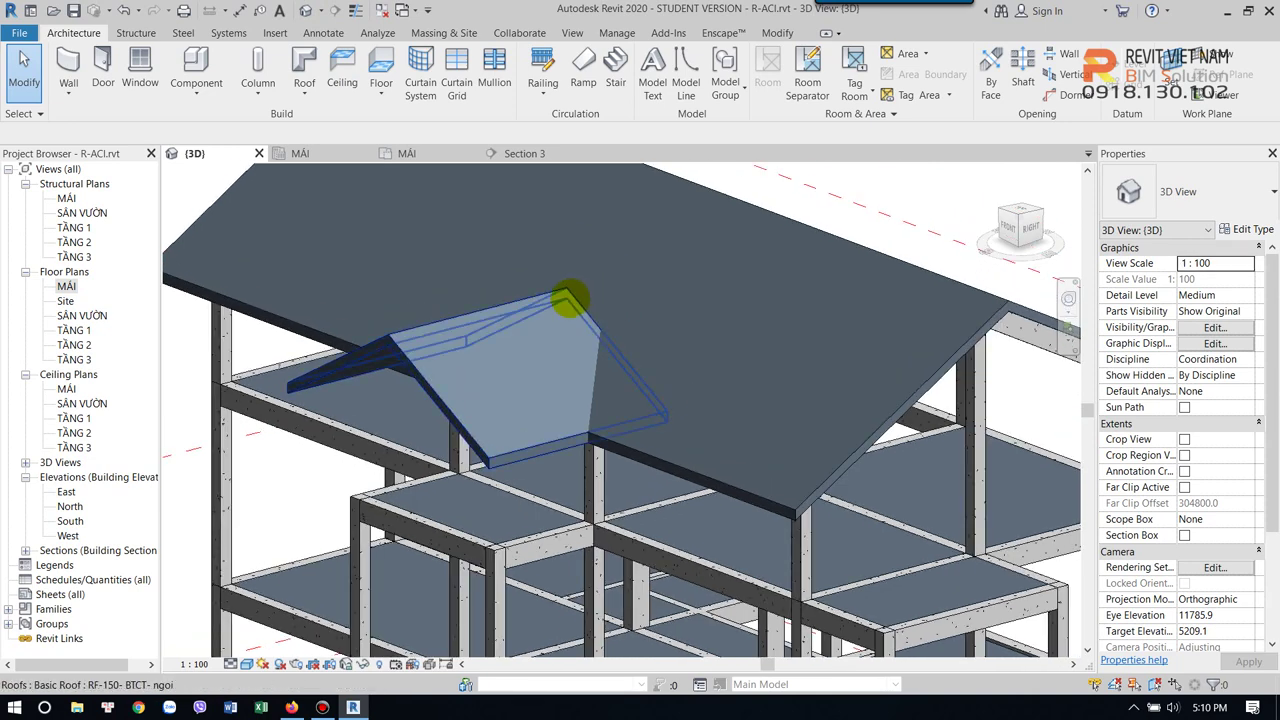
scroll(615, 295, "down", 2)
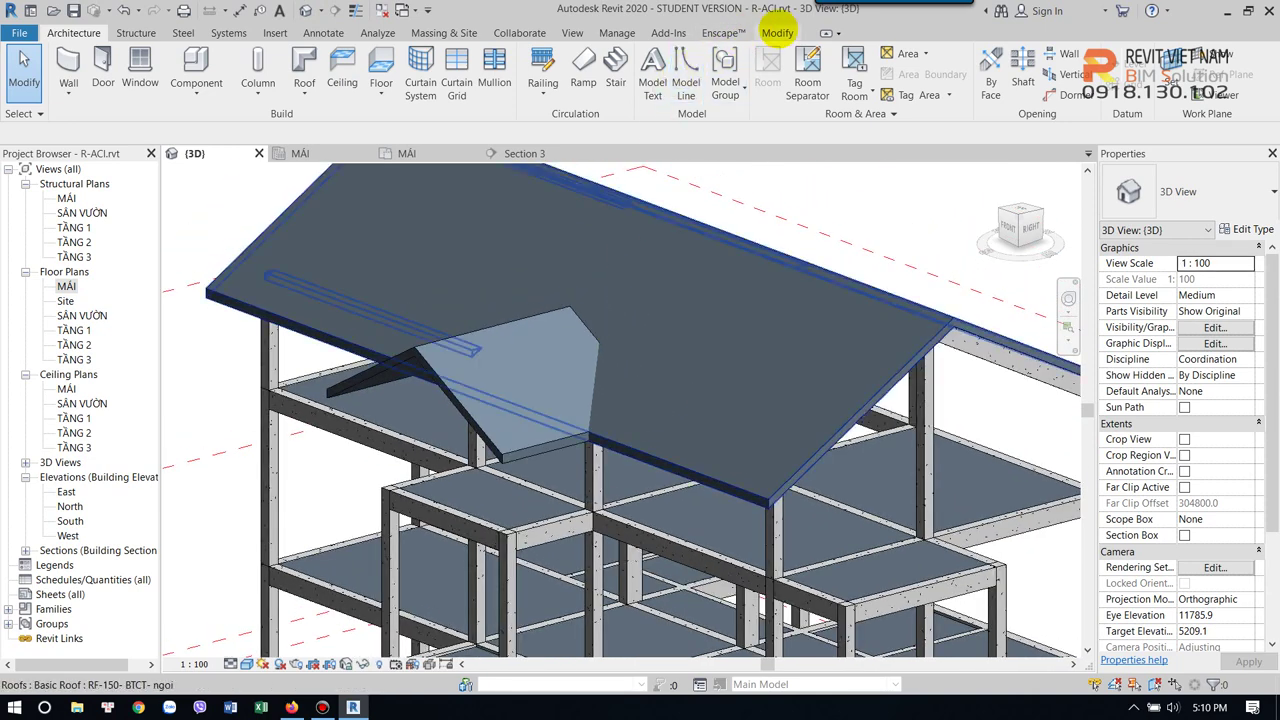
Use Join/Unjoin Roof to join the dormer roof's back edge onto the main roof face
left_click(777, 32)
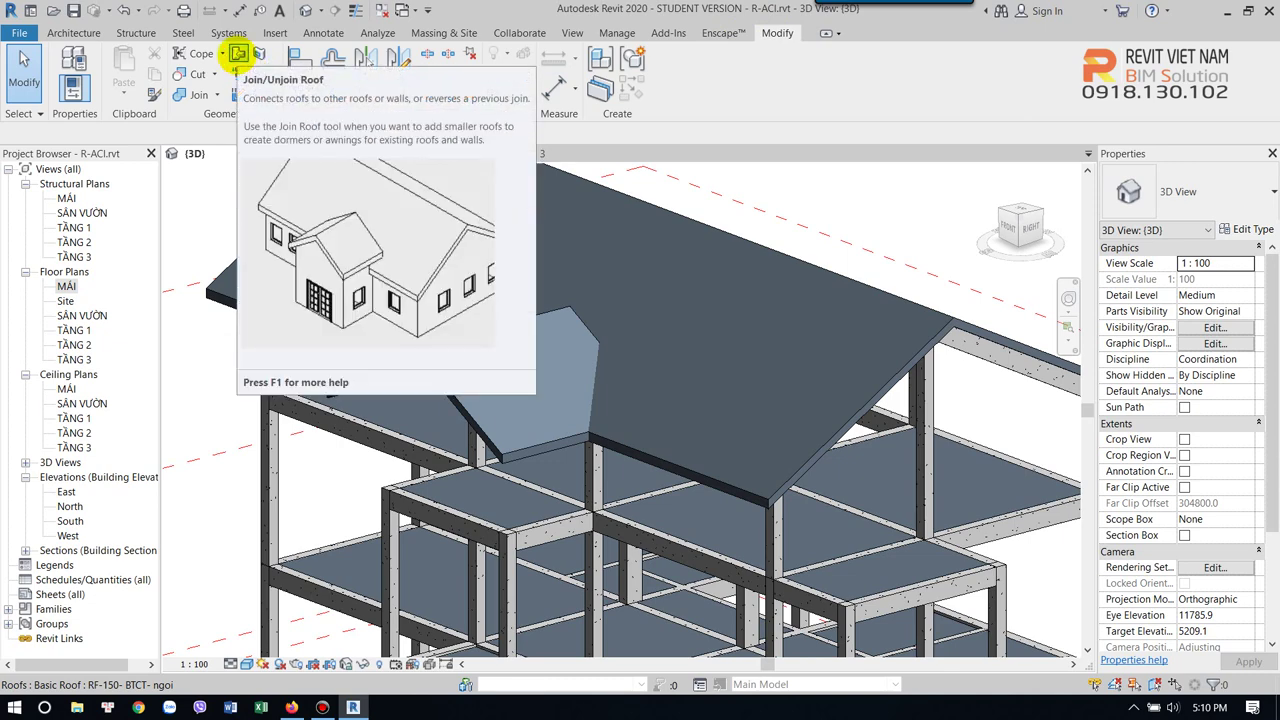
left_click(238, 54)
scroll(637, 333, "up", 2)
scroll(637, 333, "up", 2)
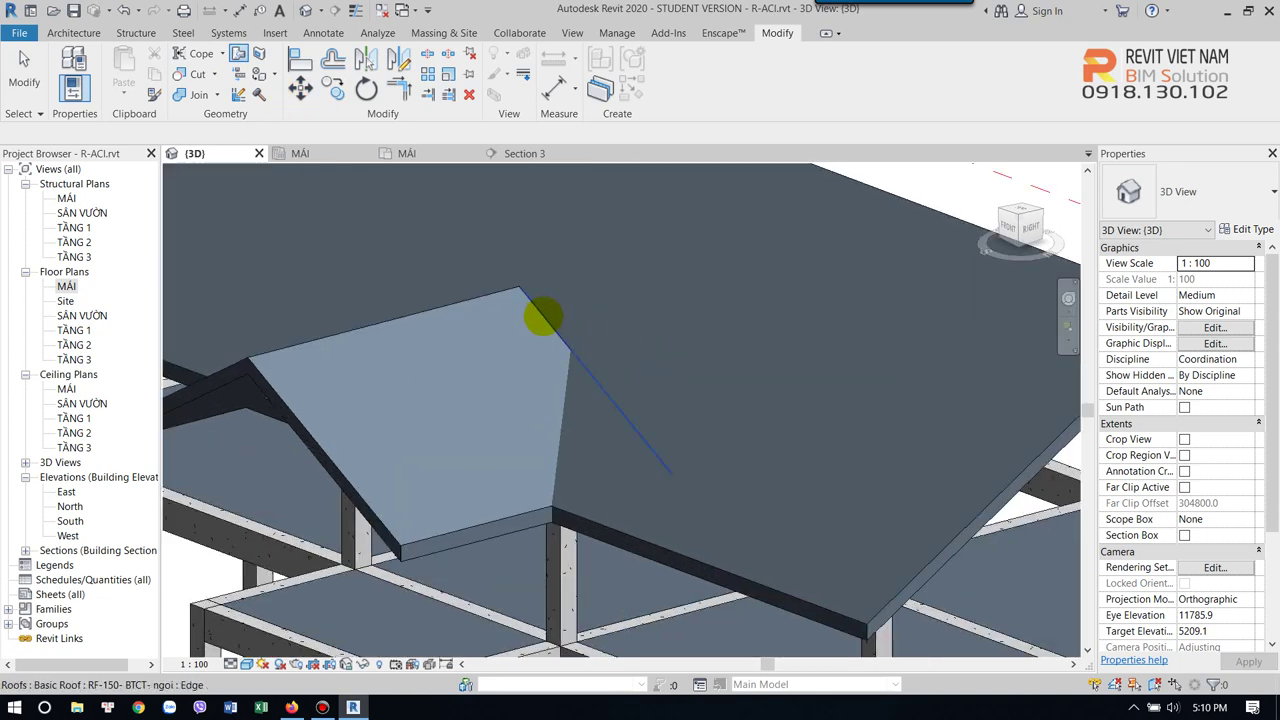
left_click(542, 317)
scroll(591, 307, "down", 2)
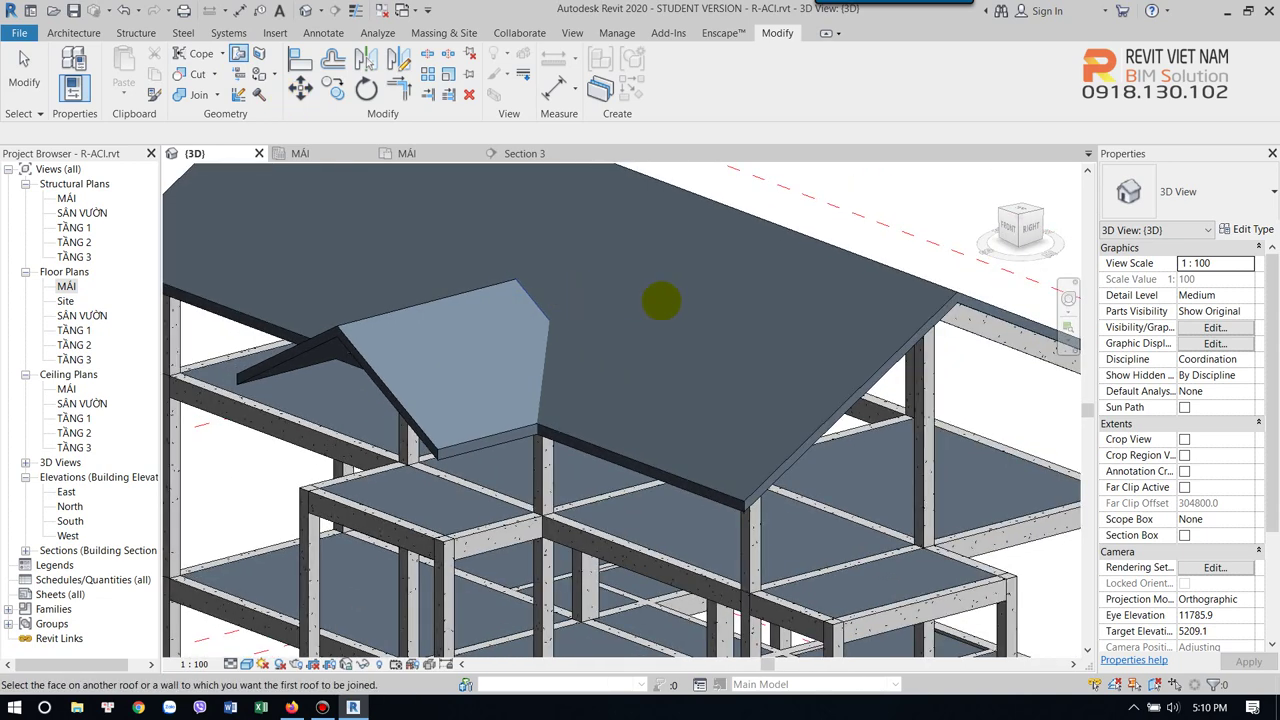
left_click(741, 488)
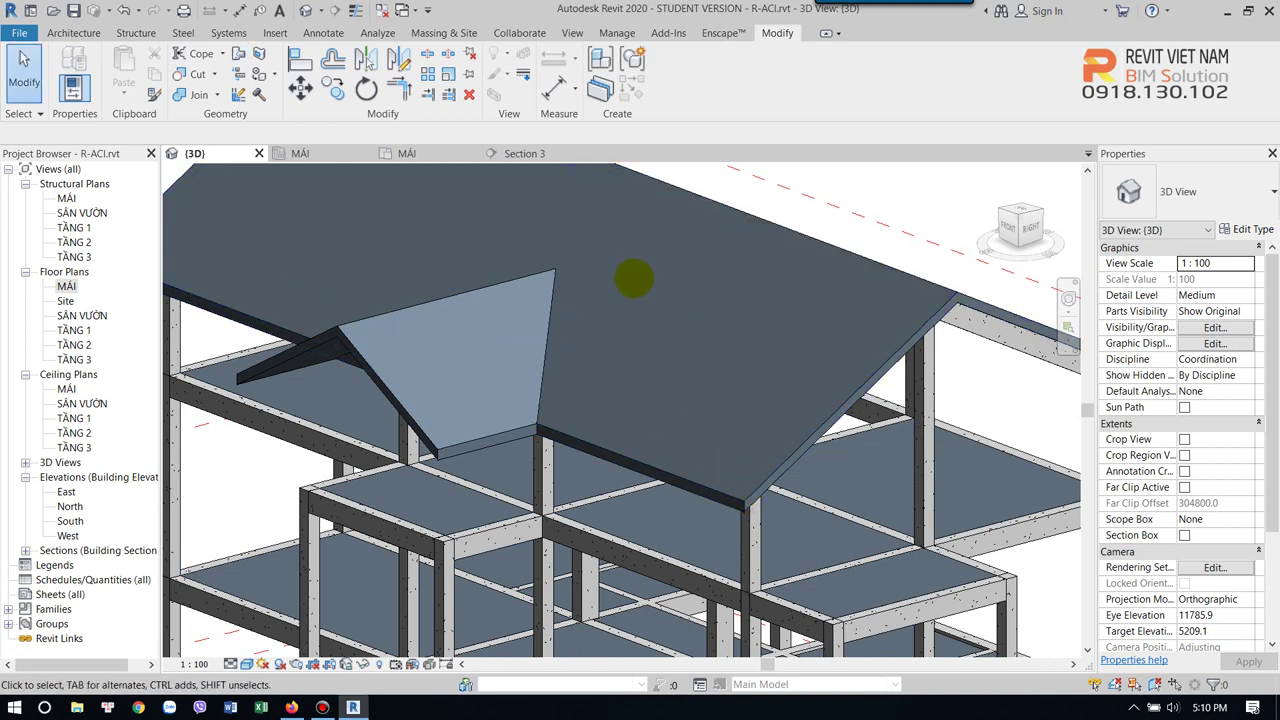
mouse_move(589, 413)
middle_mouse_down("shift")
mouse_move(656, 341)
mouse_move(480, 297)
mouse_move(723, 345)
mouse_move(576, 372)
mouse_move(551, 366)
mouse_move(766, 343)
mouse_move(443, 133)
middle_mouse_up("shift")
left_click(80, 34)
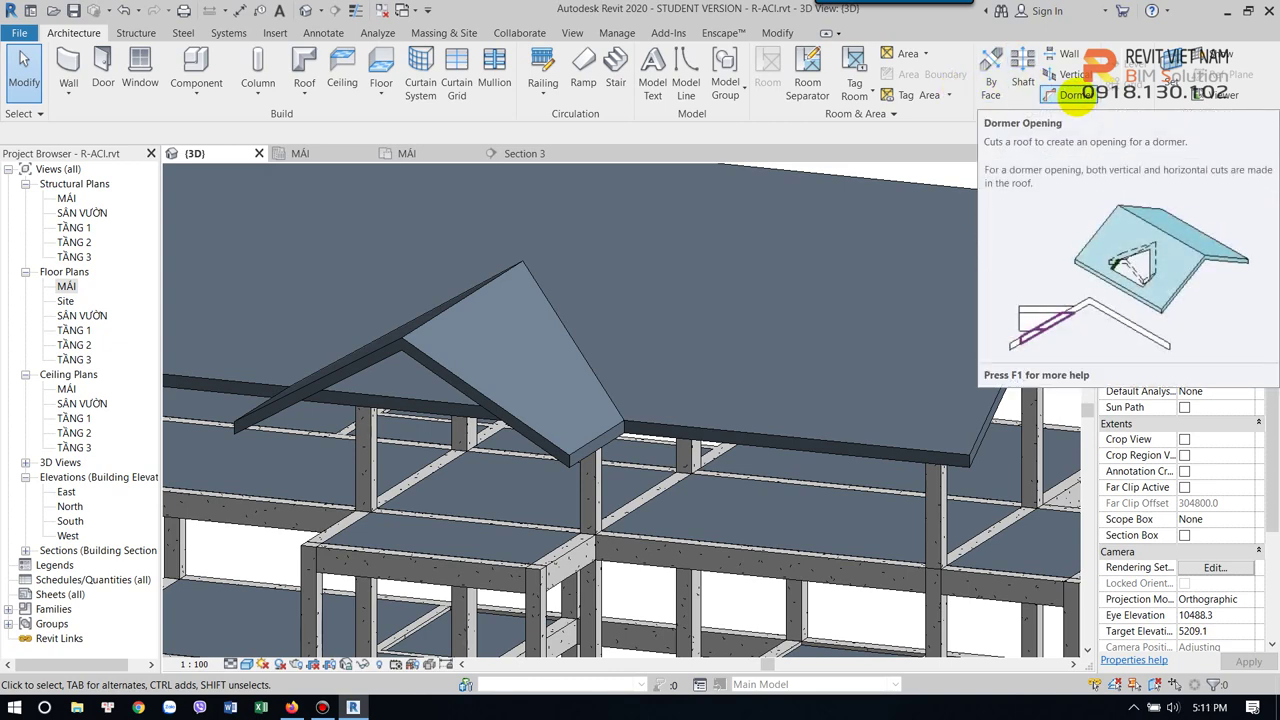
Start a Dormer opening in the main roof, picking the dormer roof and main roof edge as boundaries
left_click(1068, 95)
scroll(629, 277, "down", 3)
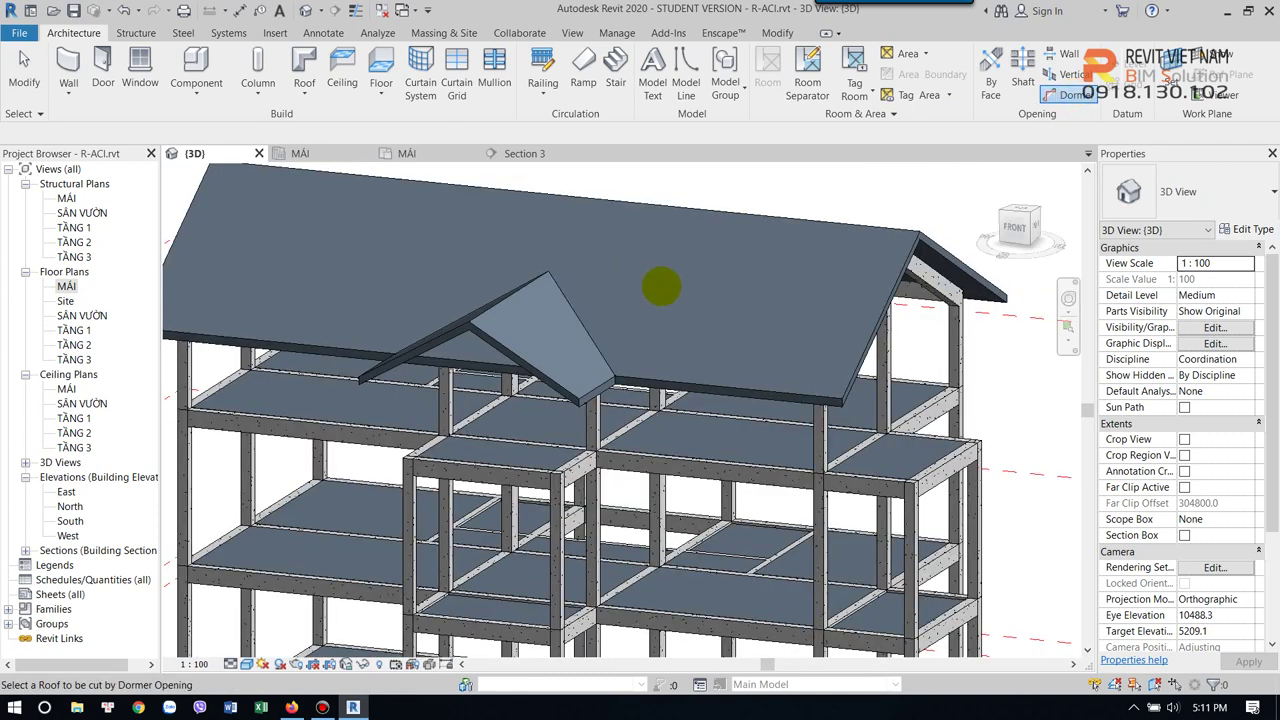
left_click(695, 378)
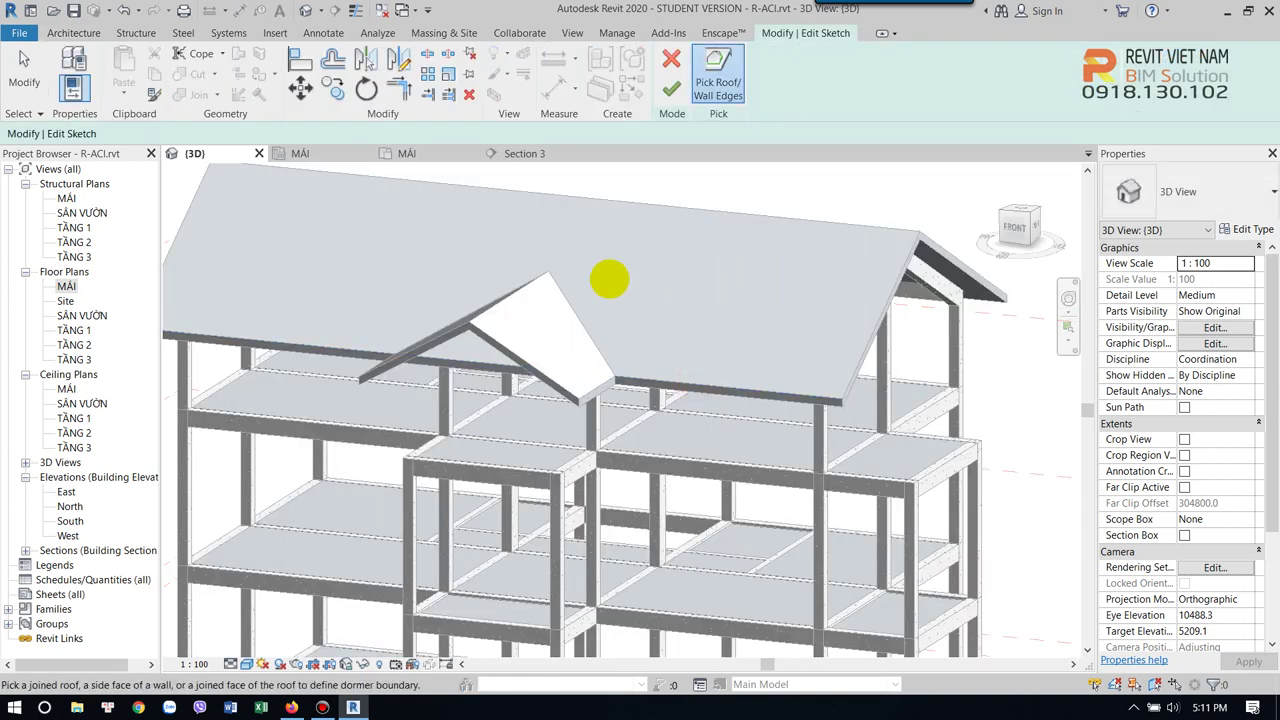
left_click(510, 297)
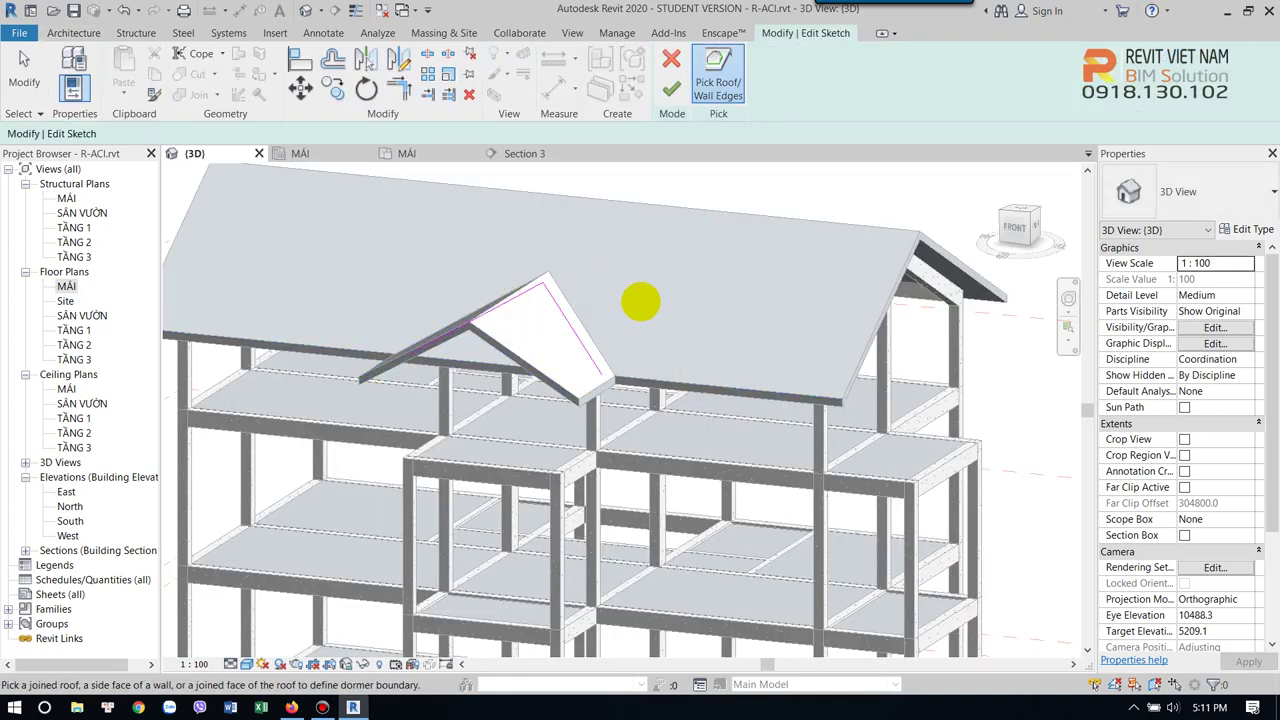
middle_click_drag(640, 308, 714, 271, "shift")
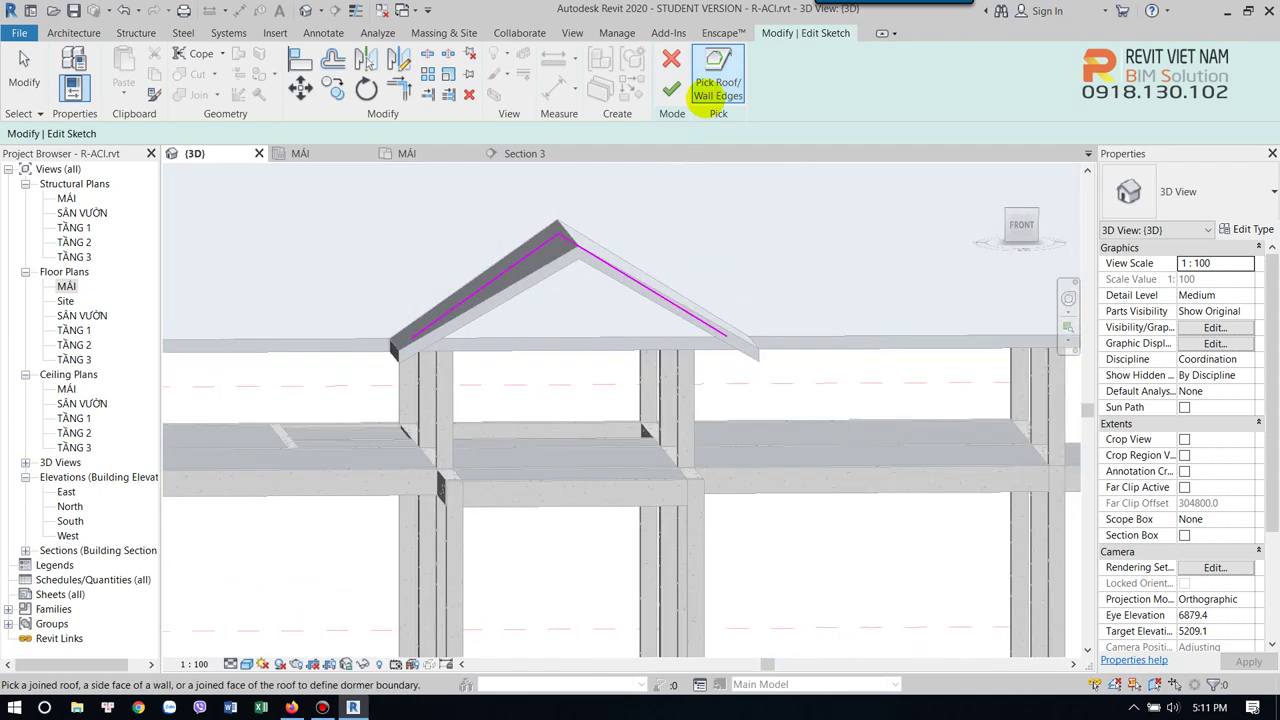
left_click(620, 331)
mouse_move(791, 249)
middle_mouse_down("shift")
mouse_move(811, 280)
mouse_move(787, 302)
middle_mouse_up("shift")
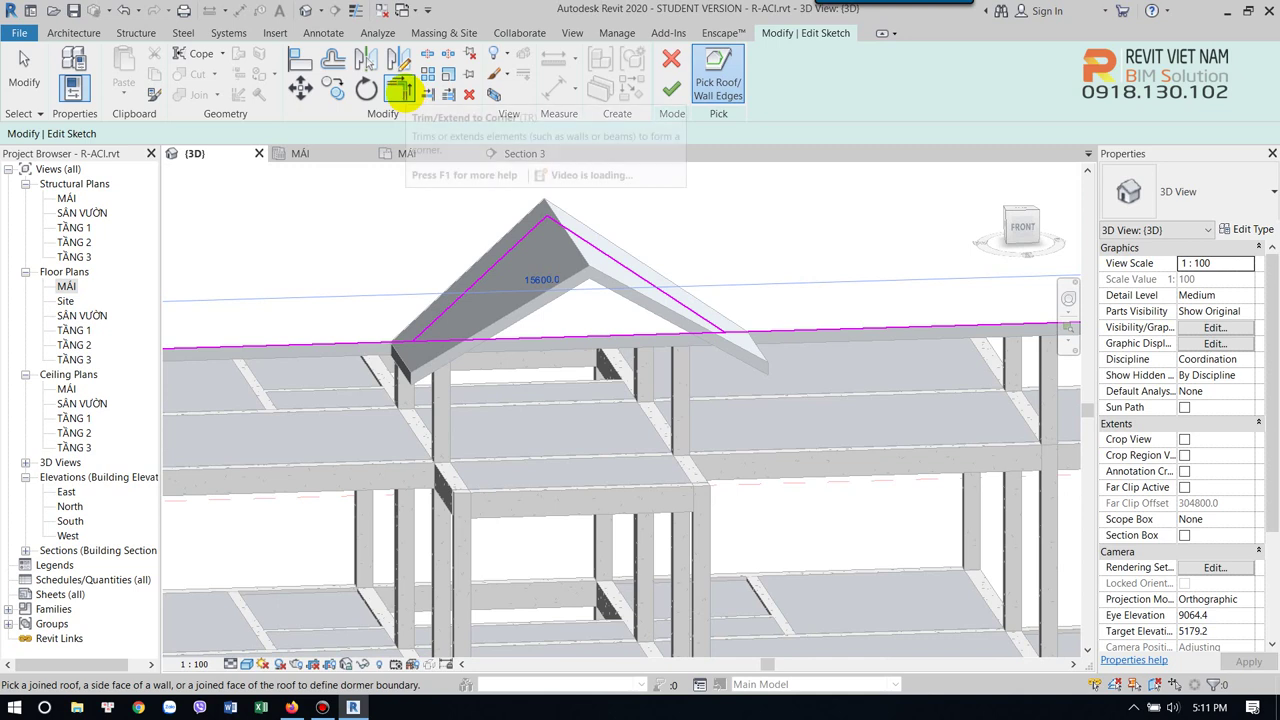
Trim the eave and slope lines into corners to close the outline, then finish
left_click(399, 89)
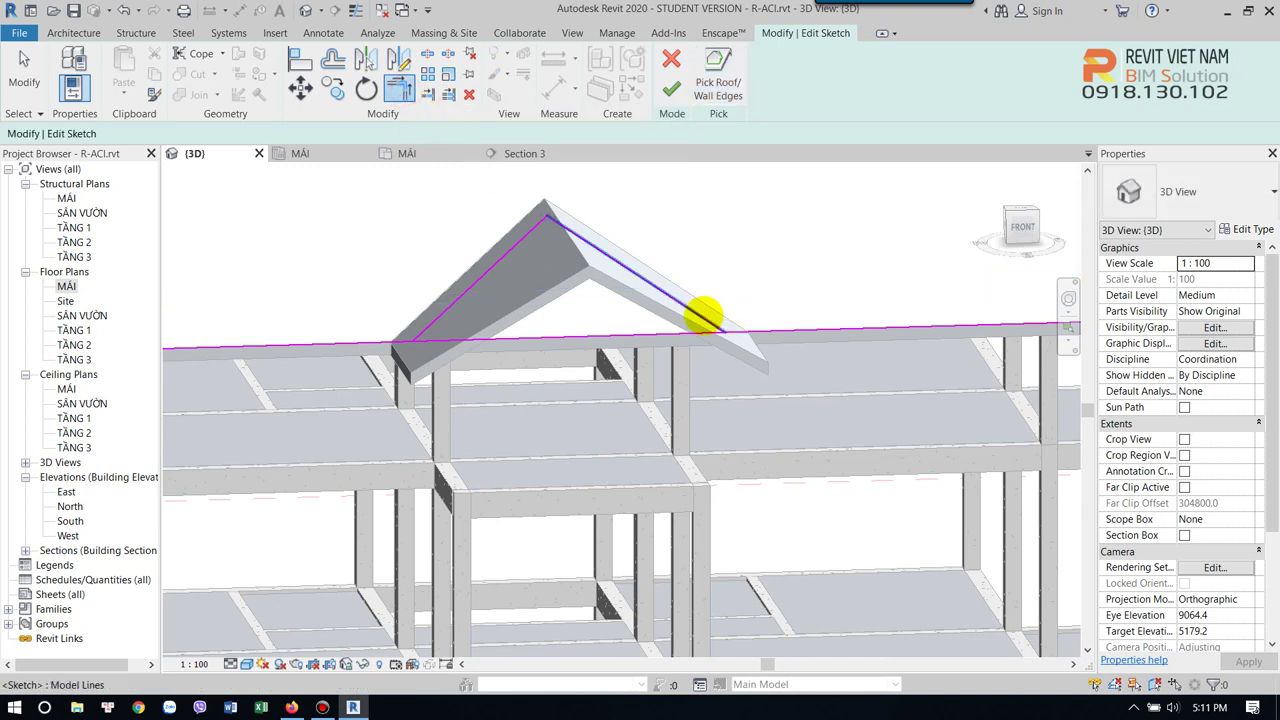
left_click(700, 316)
left_click(541, 335)
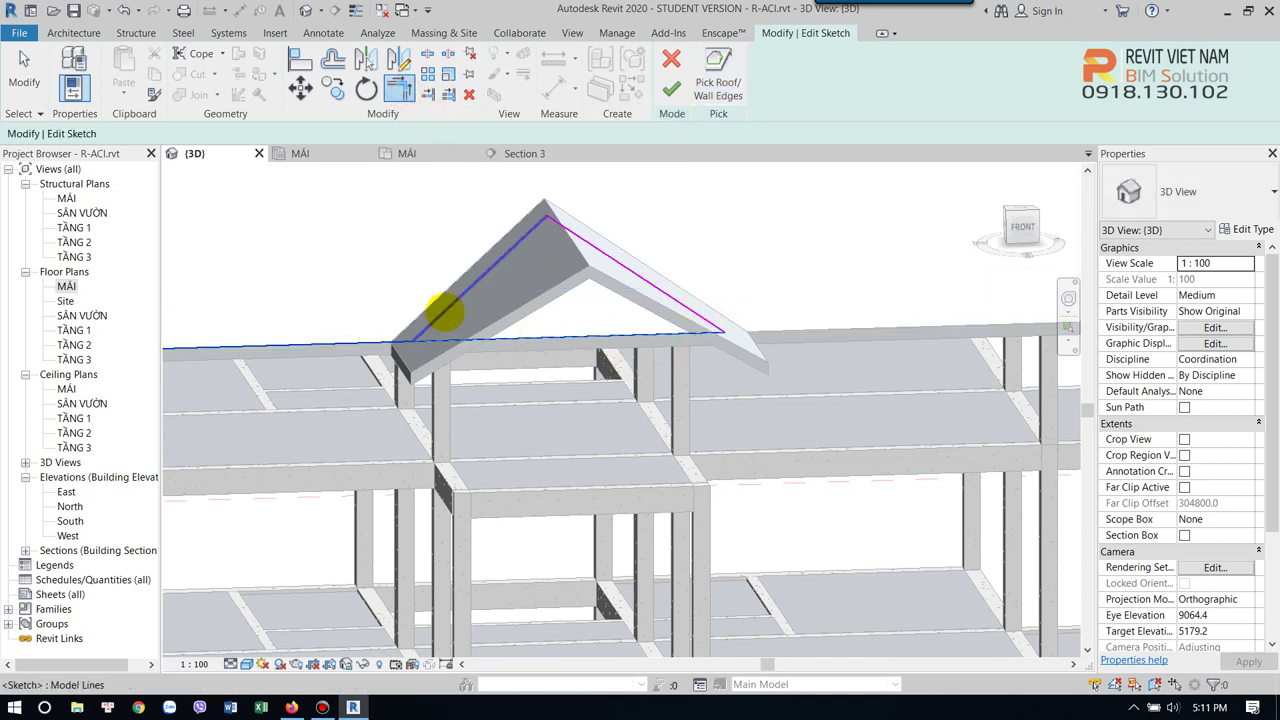
left_click(444, 312)
left_click(670, 90)
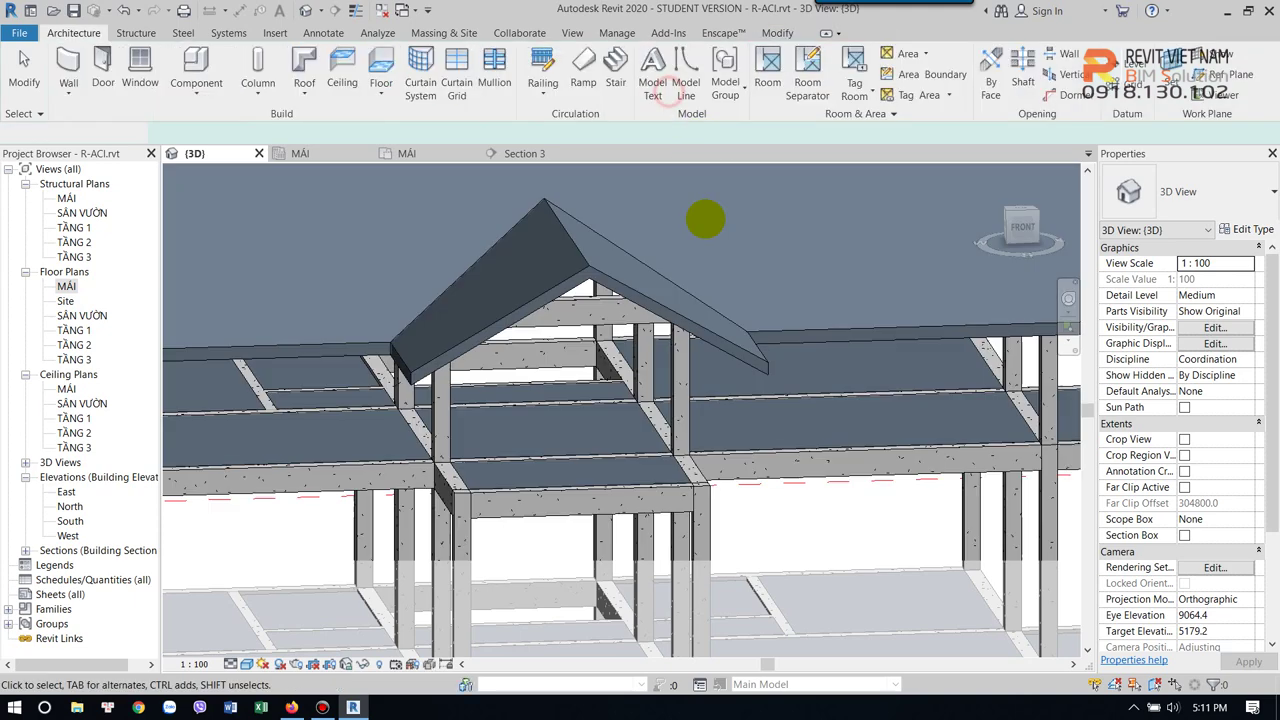
Select the two front columns under the dormer
mouse_move(756, 300)
middle_mouse_down("shift")
mouse_move(749, 329)
mouse_move(752, 228)
mouse_move(771, 351)
mouse_move(743, 277)
mouse_move(674, 294)
mouse_move(686, 314)
mouse_move(671, 342)
middle_mouse_up("shift")
scroll(671, 342, "down", 3)
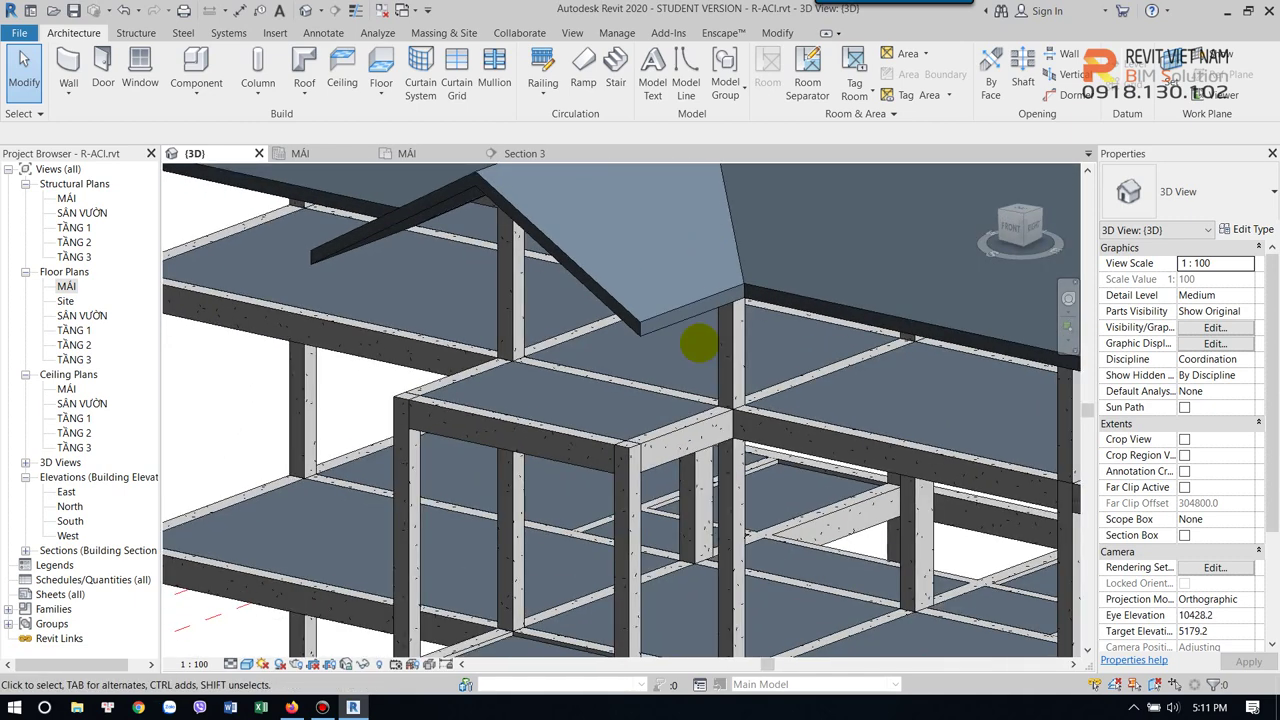
scroll(697, 343, "down", 2)
left_click(625, 480)
scroll(549, 377, "up", 2)
left_click(518, 368, "ctrl")
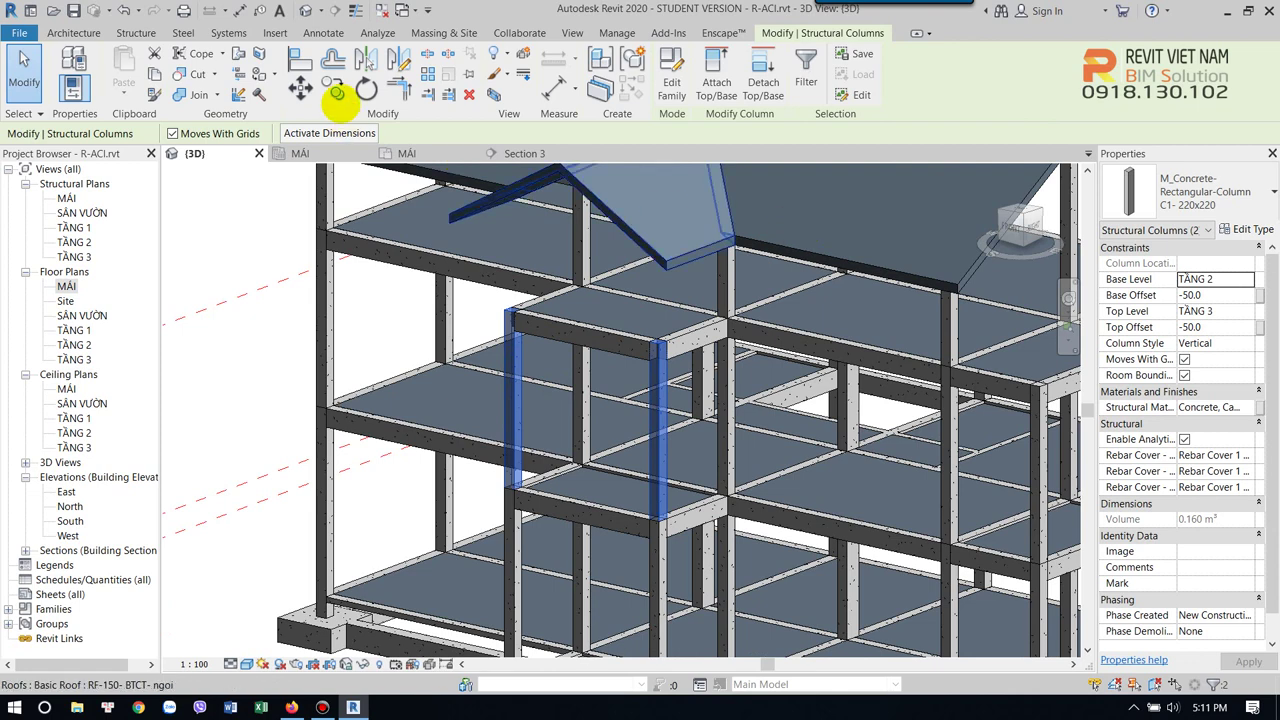
Paste the columns Aligned to Selected Levels onto level TẦNG 3
left_click(116, 93)
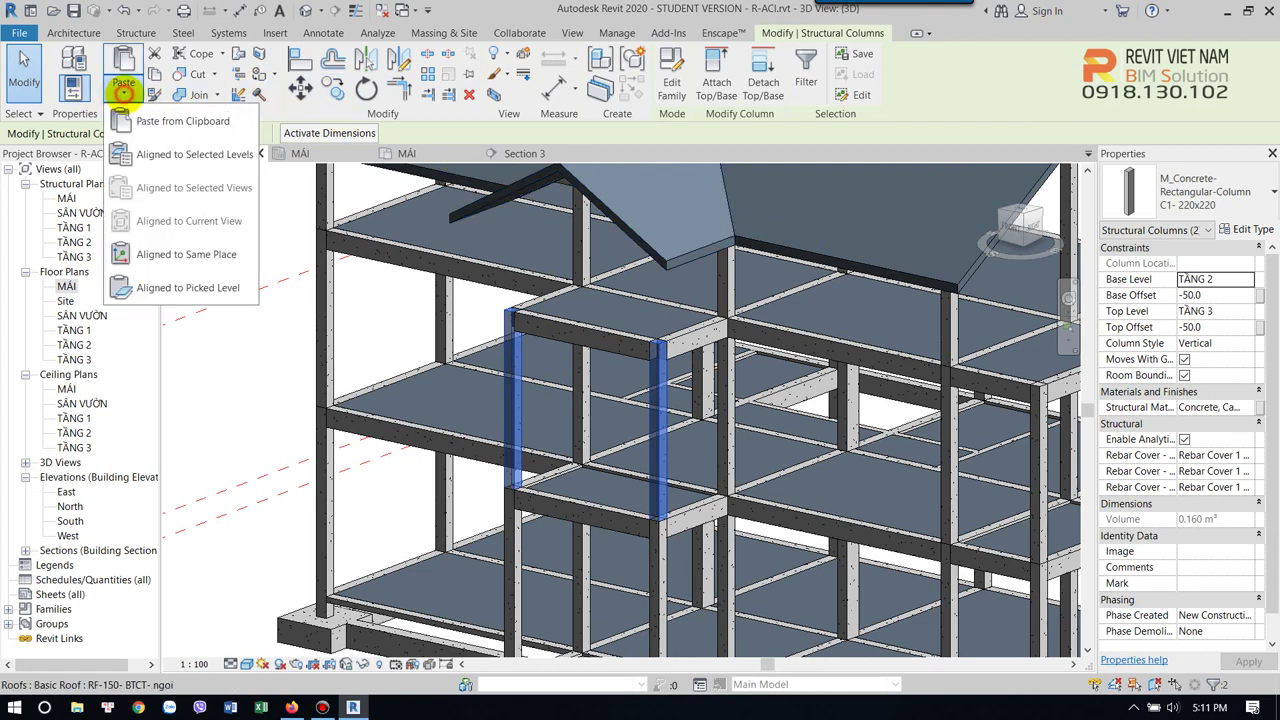
left_click(163, 154)
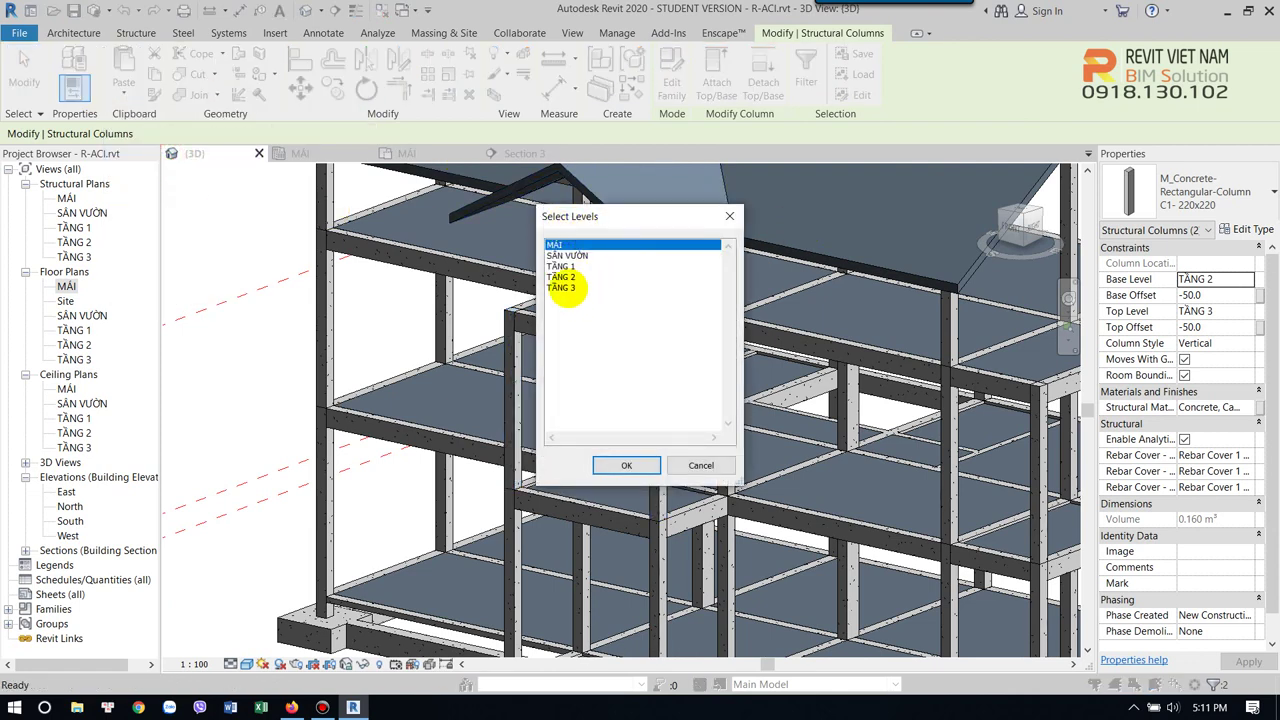
left_click(567, 288)
left_click(555, 244)
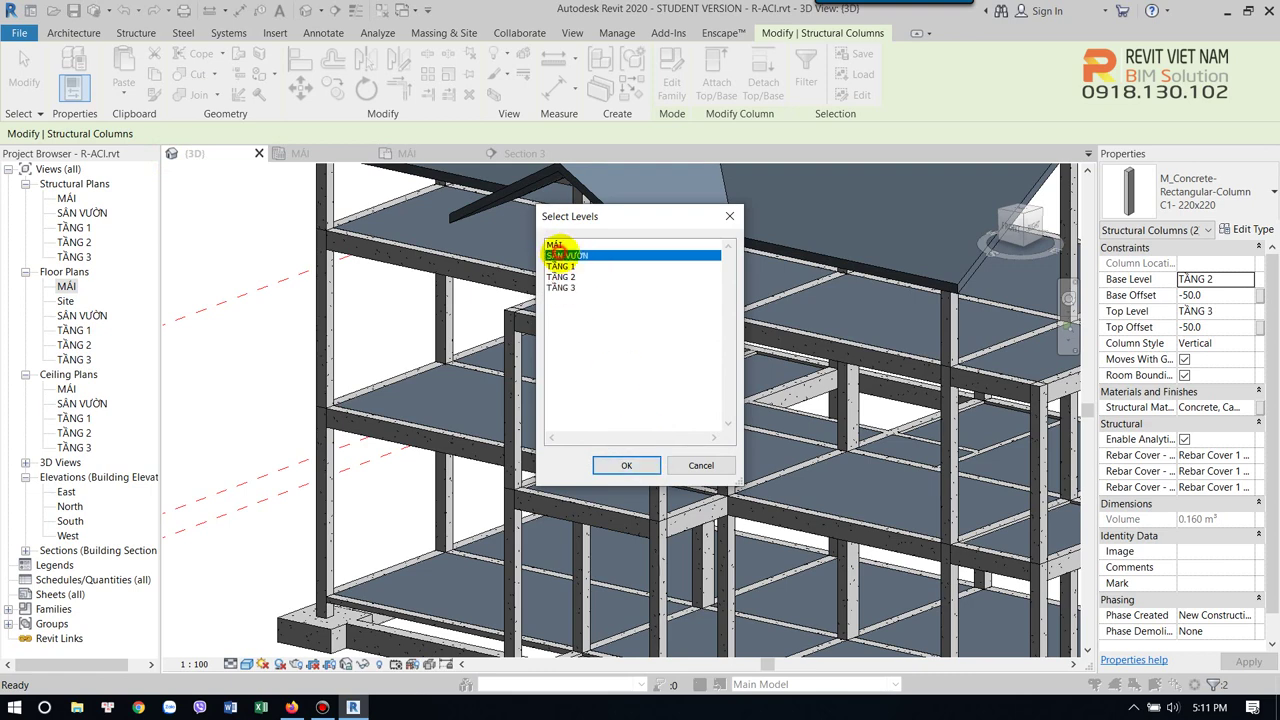
left_click(626, 464)
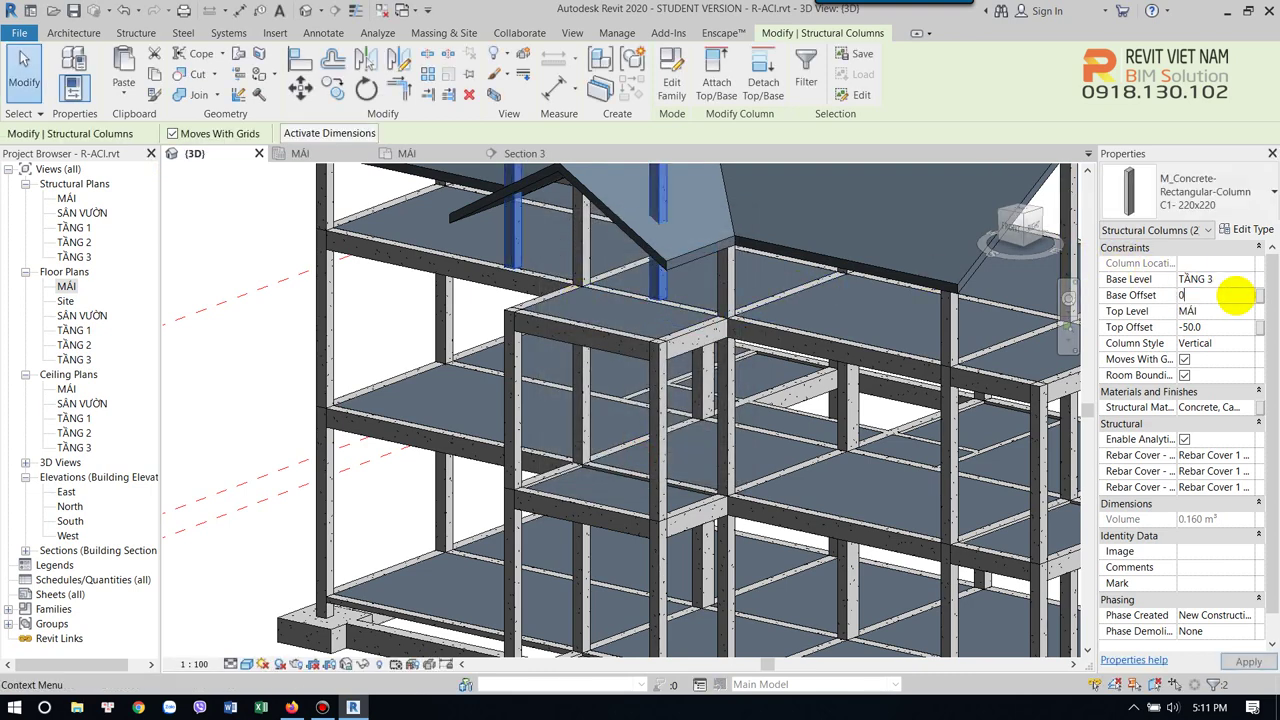
Set the new columns' base offset and attach their tops to the roof
left_click(1215, 298)
type("-50")
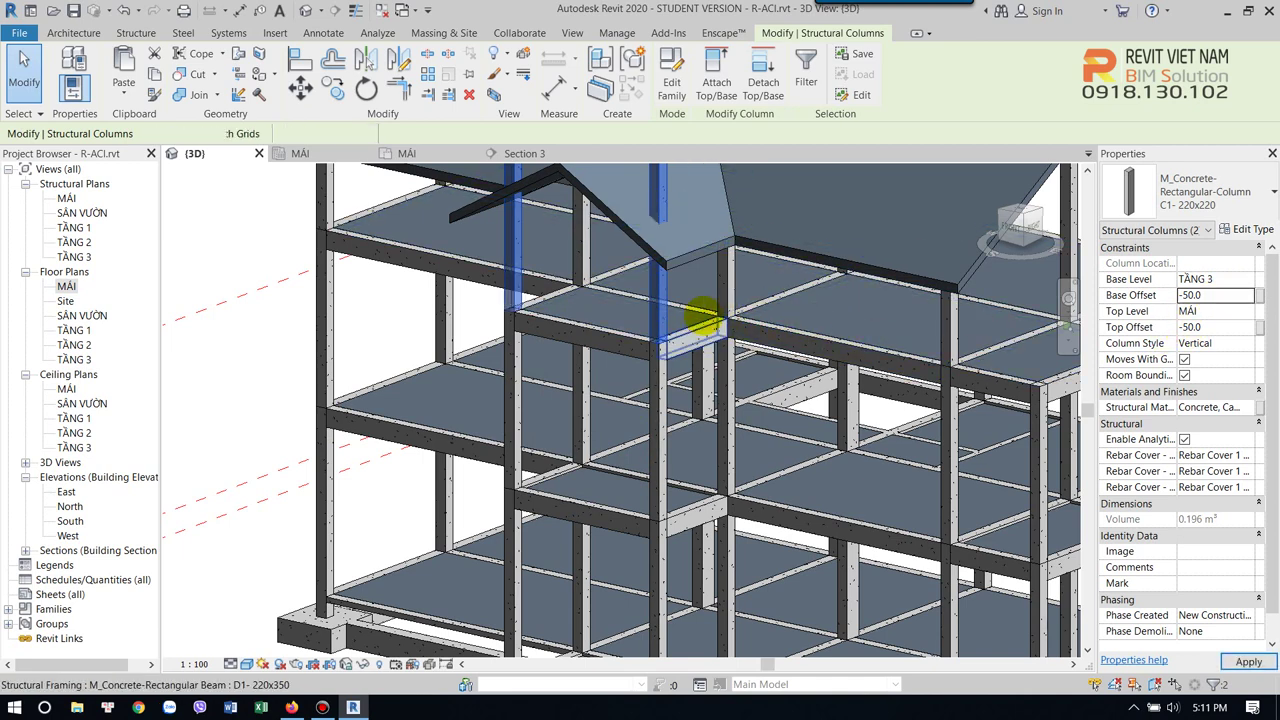
middle_click_drag(690, 320, 970, 335, "shift")
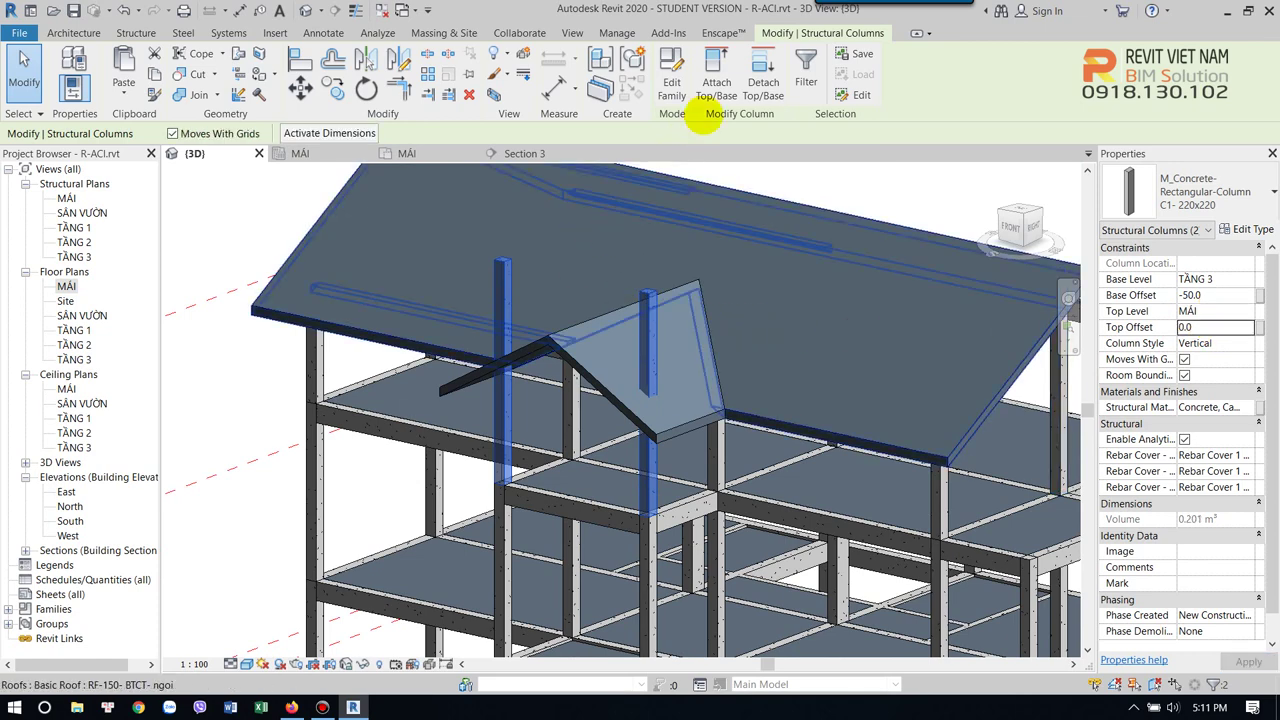
left_click(717, 87)
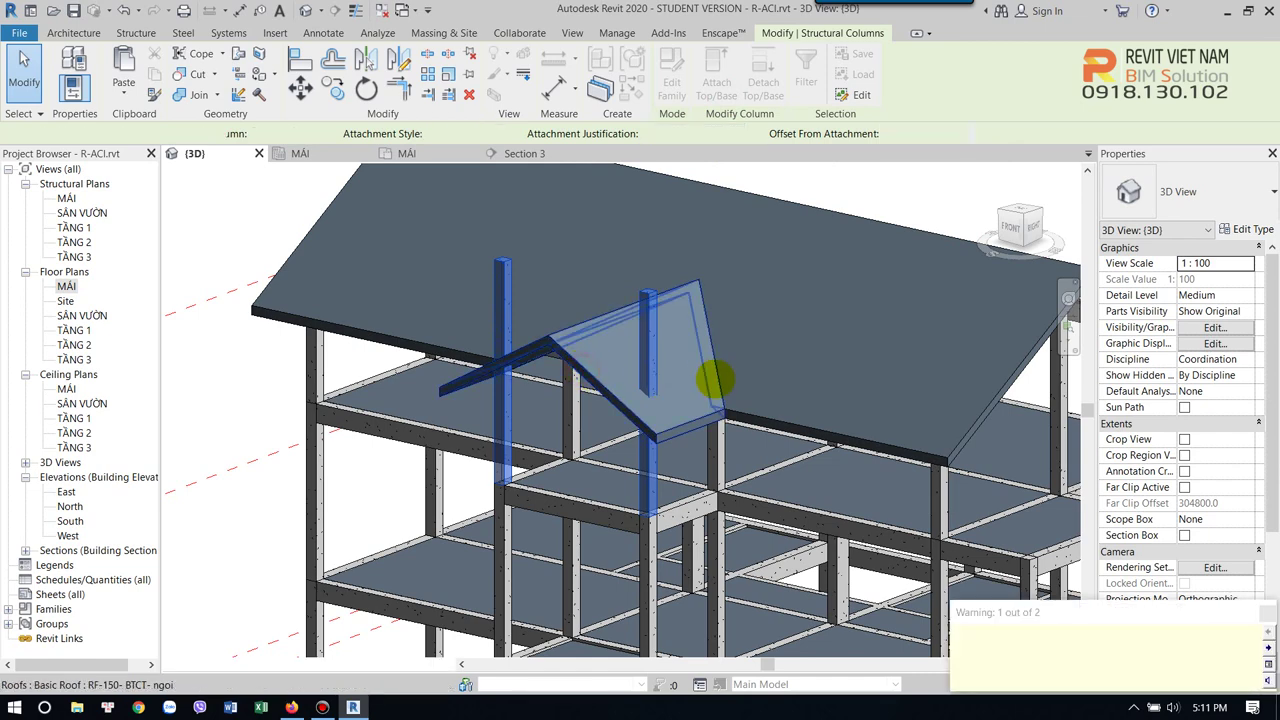
left_click(790, 368)
key("Escape")
Attach the right column's top to the dormer roof with Maximum Intersection justification
mouse_move(790, 340)
middle_mouse_down("shift")
mouse_move(651, 400)
mouse_move(757, 354)
mouse_move(737, 400)
mouse_move(810, 388)
middle_mouse_up("shift")
left_click(771, 386)
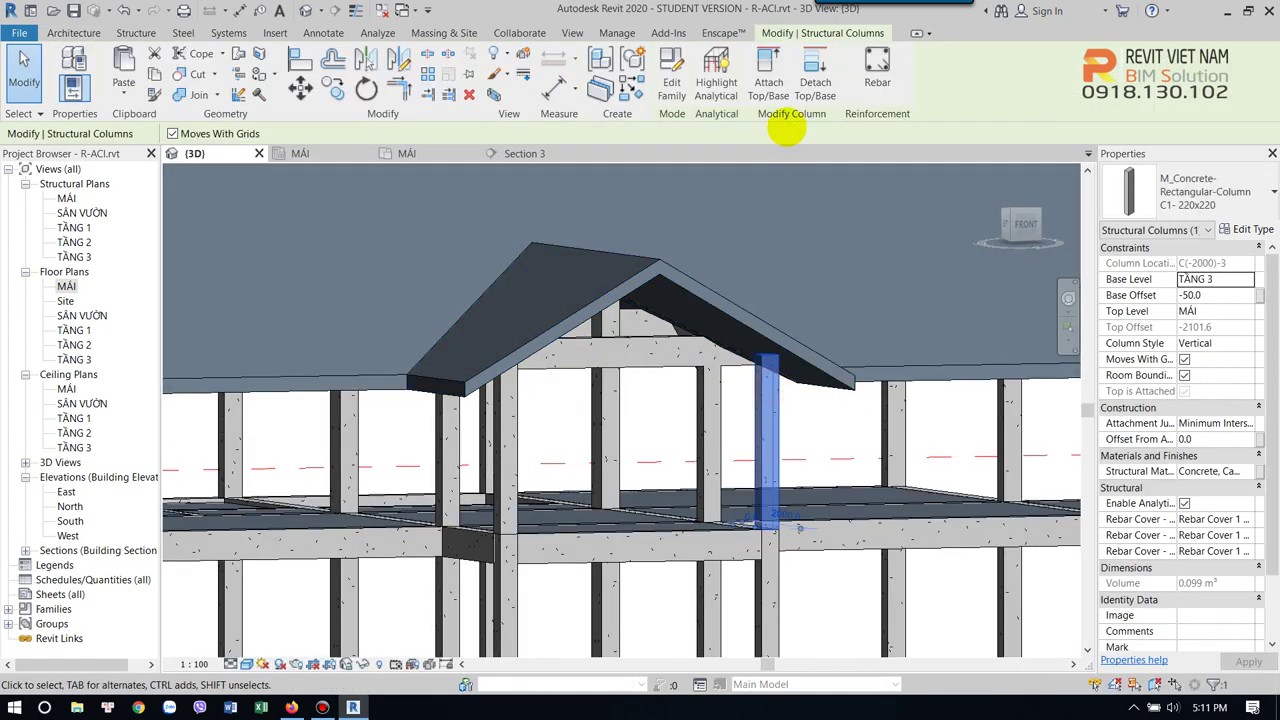
left_click(768, 87)
left_click(718, 133)
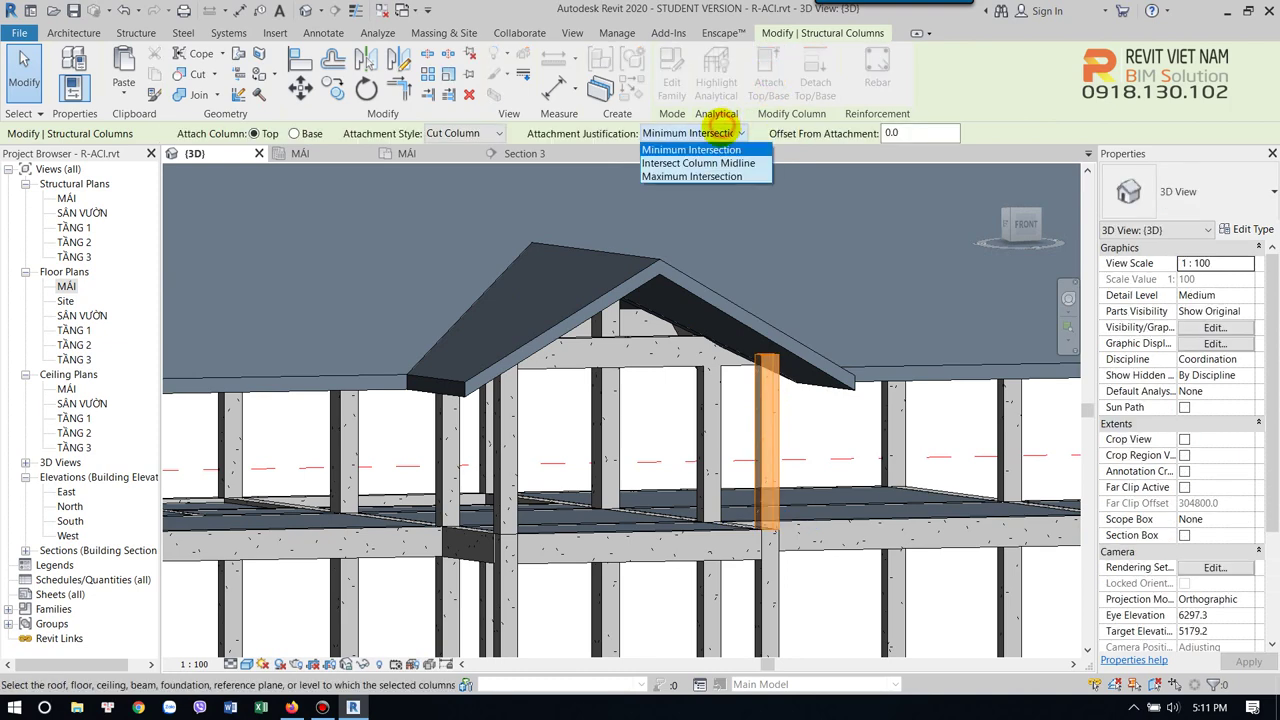
left_click(690, 174)
left_click(735, 305)
key("Escape")
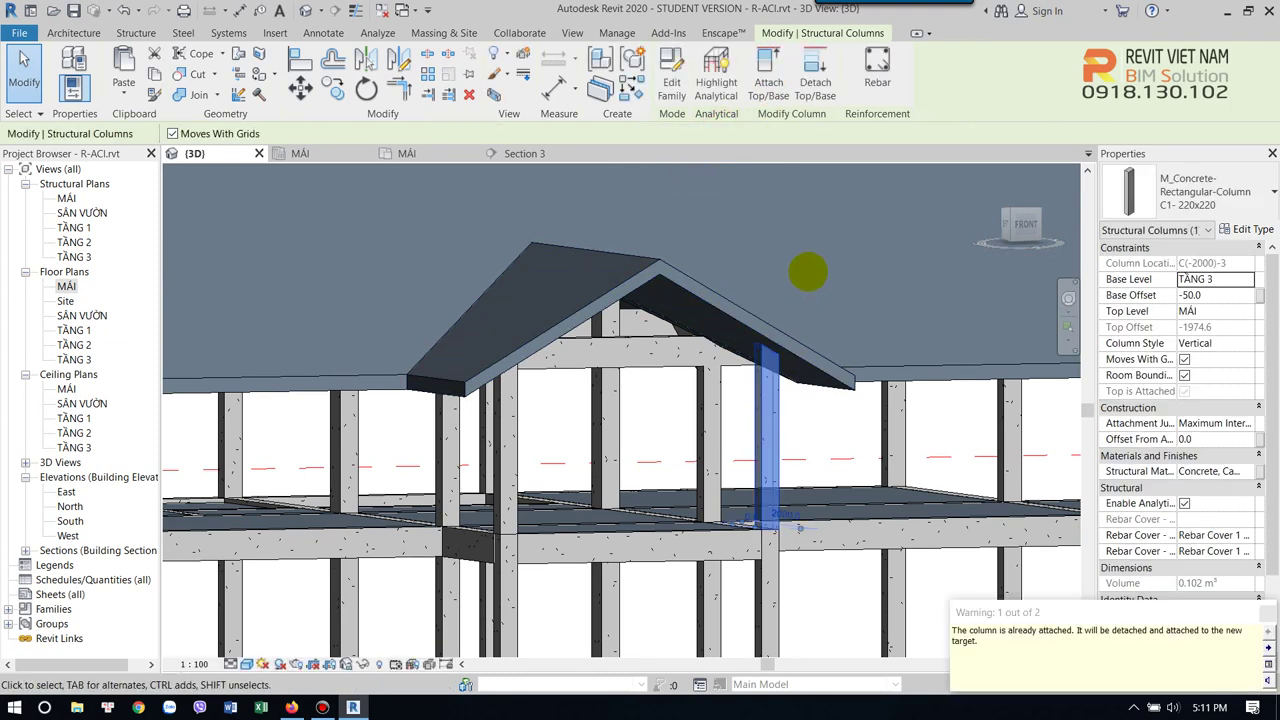
key("Escape")
Attach the left column's top to the dormer roof, also using Maximum Intersection
middle_click_drag(806, 271, 515, 355, "shift")
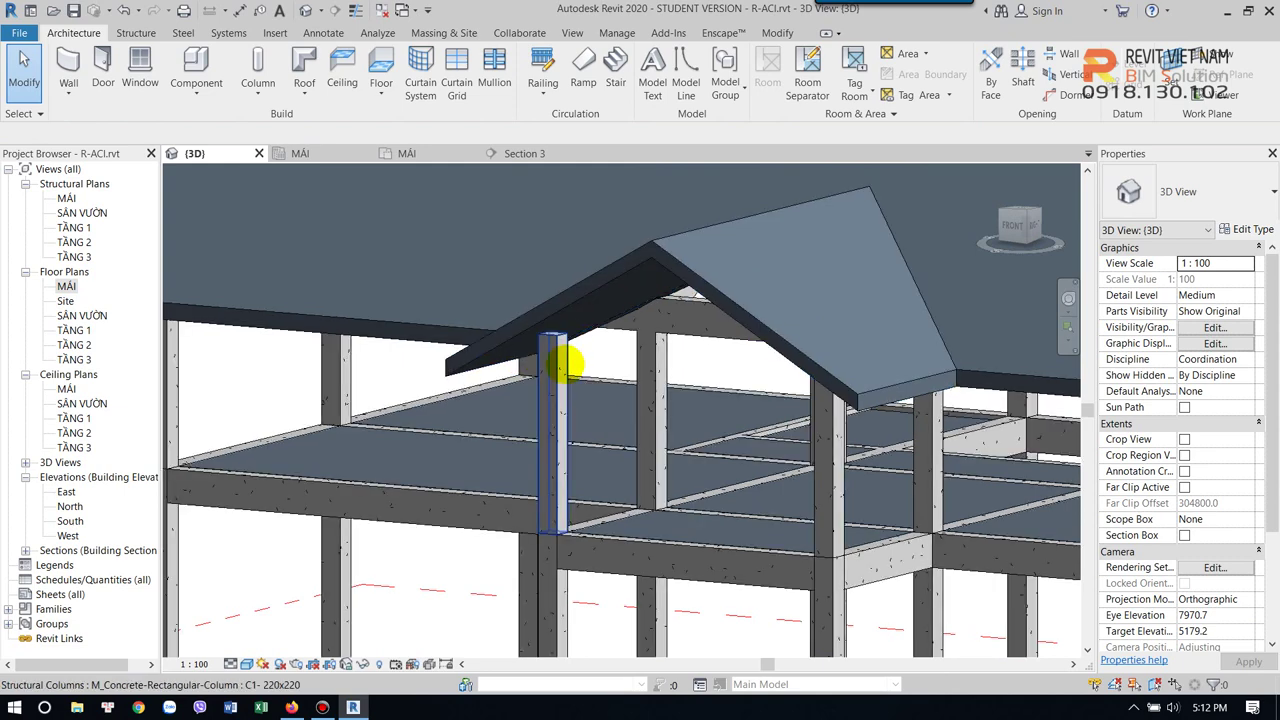
left_click(558, 360)
left_click(768, 85)
left_click(690, 133)
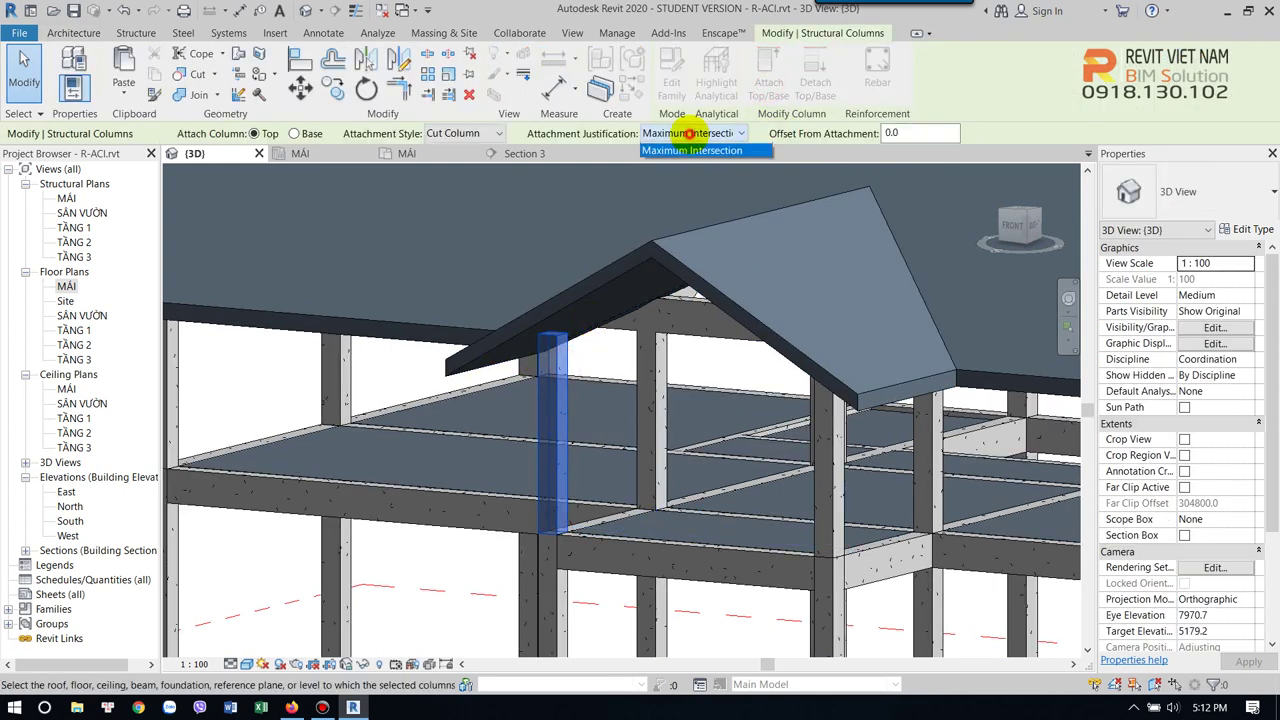
left_click(668, 175)
left_click(625, 276)
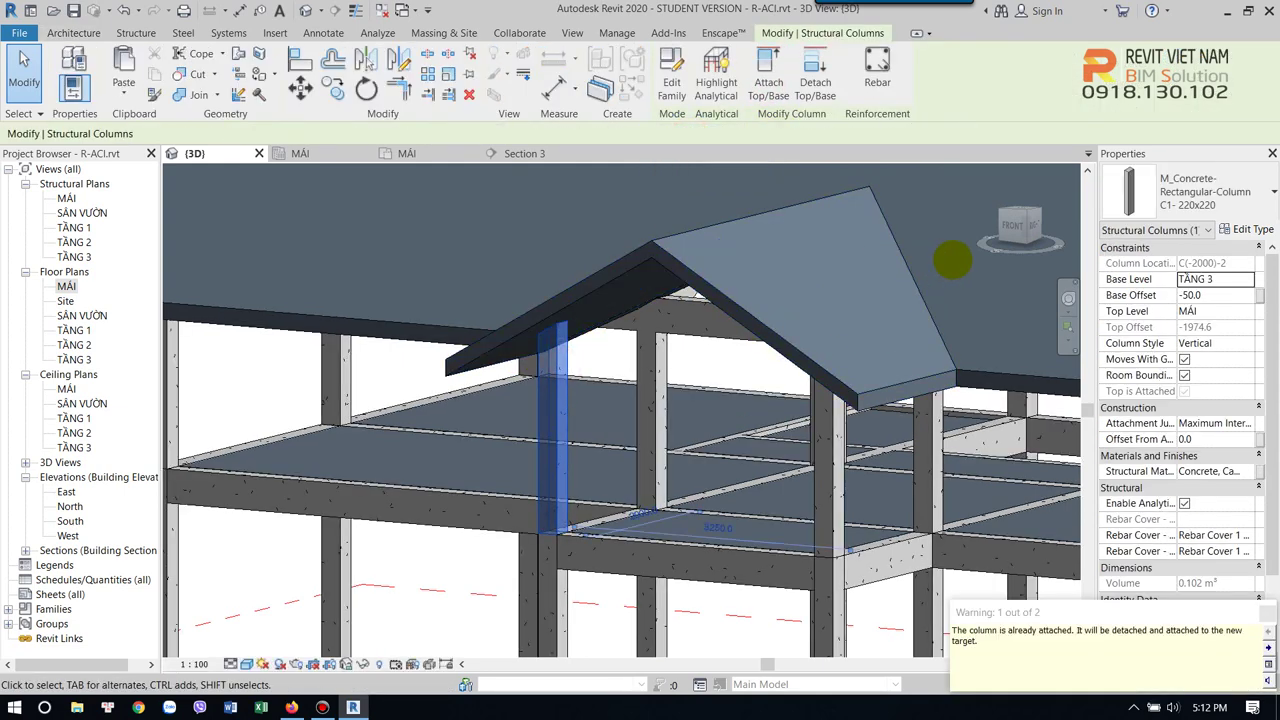
key("Escape")
key("Escape")
middle_click_drag(625, 276, 715, 250, "shift")
scroll(715, 250, "down", 3)
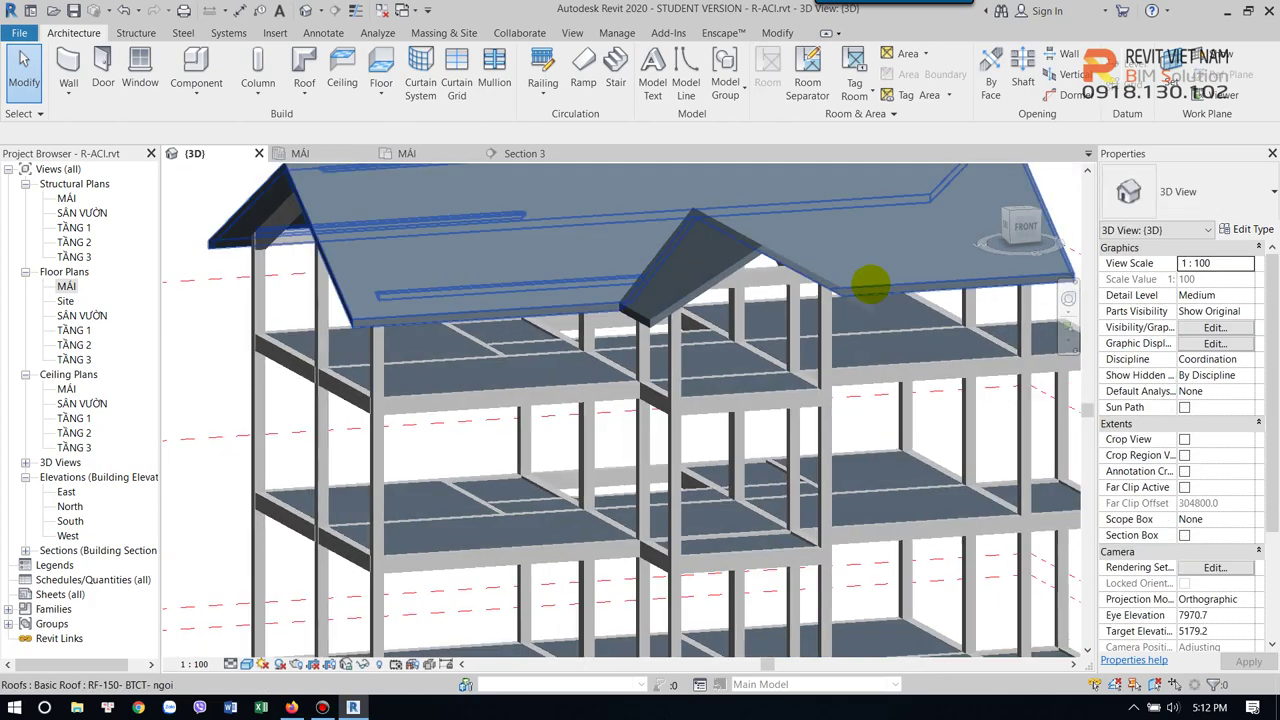
mouse_move(866, 286)
middle_mouse_down("shift")
mouse_move(694, 314)
mouse_move(813, 272)
middle_mouse_up("shift")
middle_click_drag(724, 281, 523, 280, "shift")
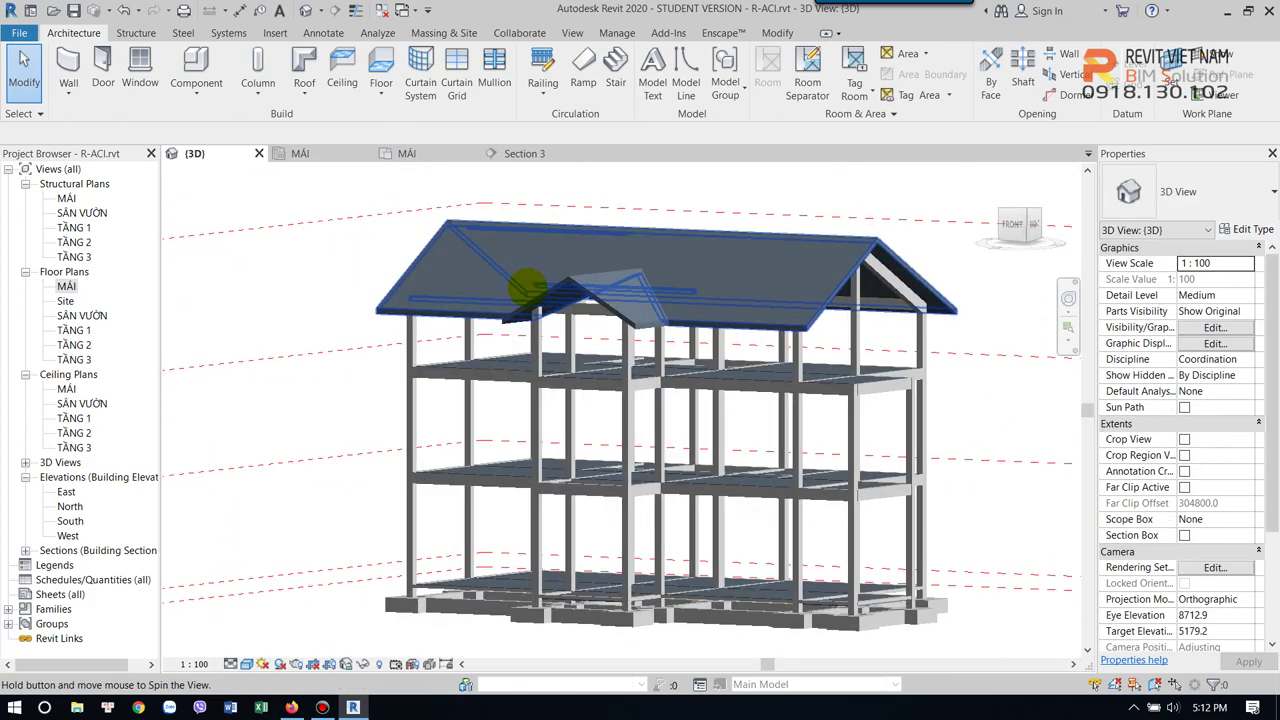
scroll(671, 306, "up", 3)
scroll(583, 357, "up", 2)
scroll(583, 357, "up", 1)
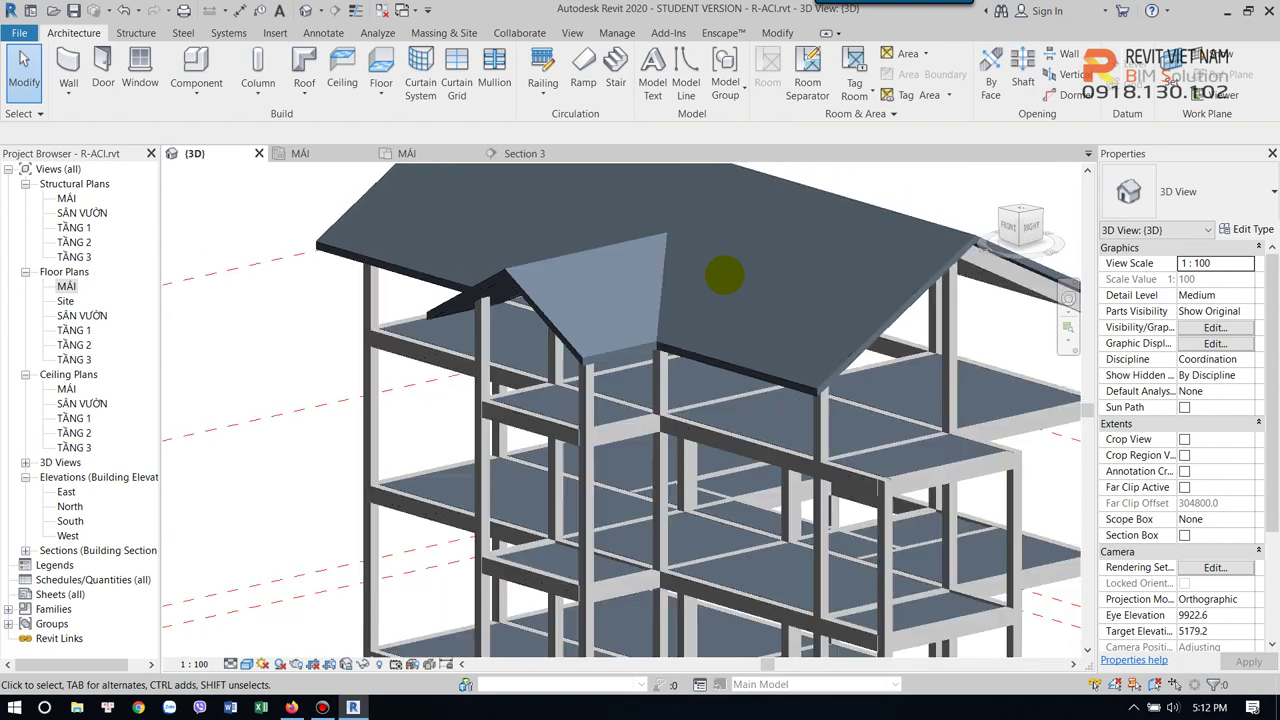
middle_click_drag(724, 276, 631, 263, "shift")
scroll(688, 285, "up", 2)
scroll(688, 285, "down", 3)
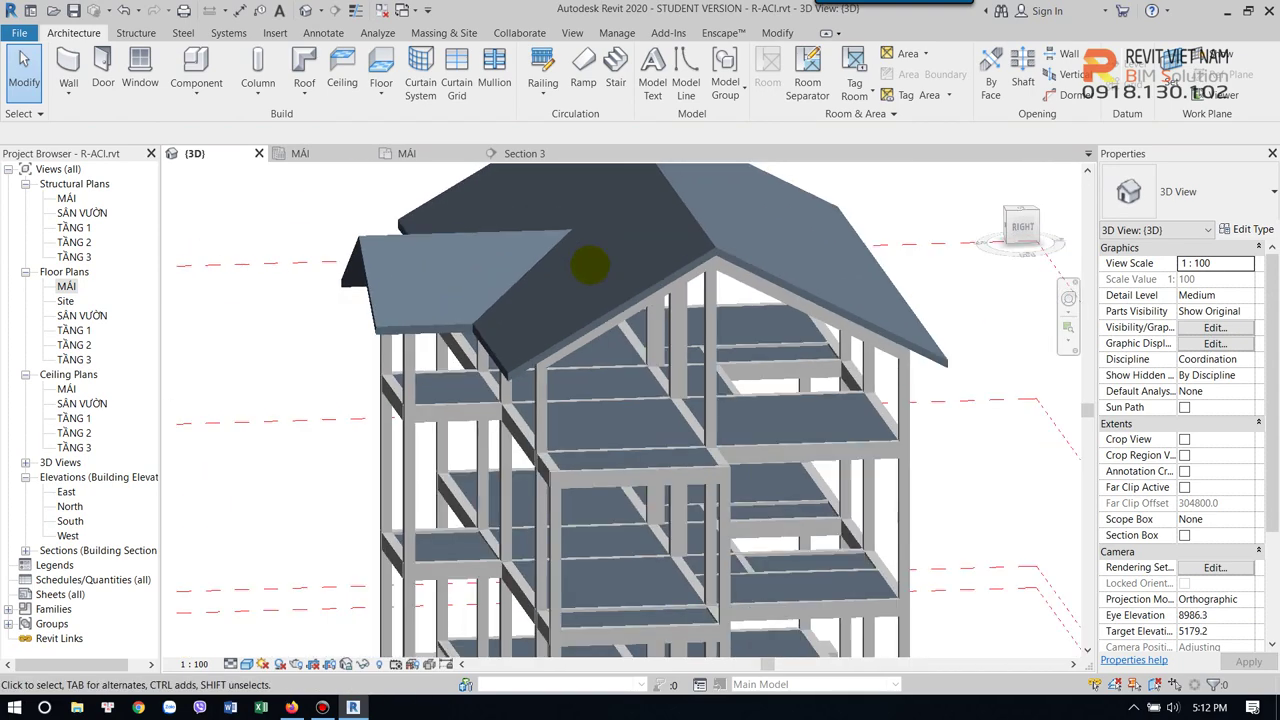
scroll(589, 263, "up", 2)
scroll(627, 256, "up", 1)
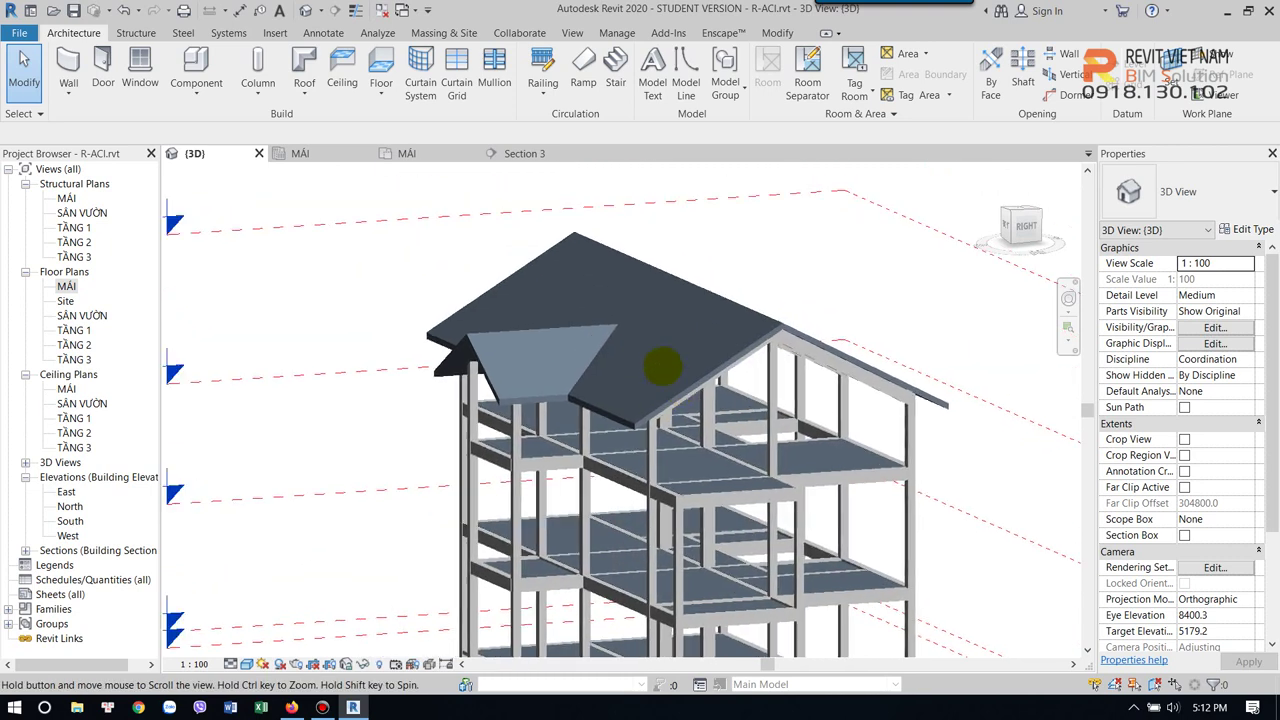
scroll(586, 357, "up", 2)
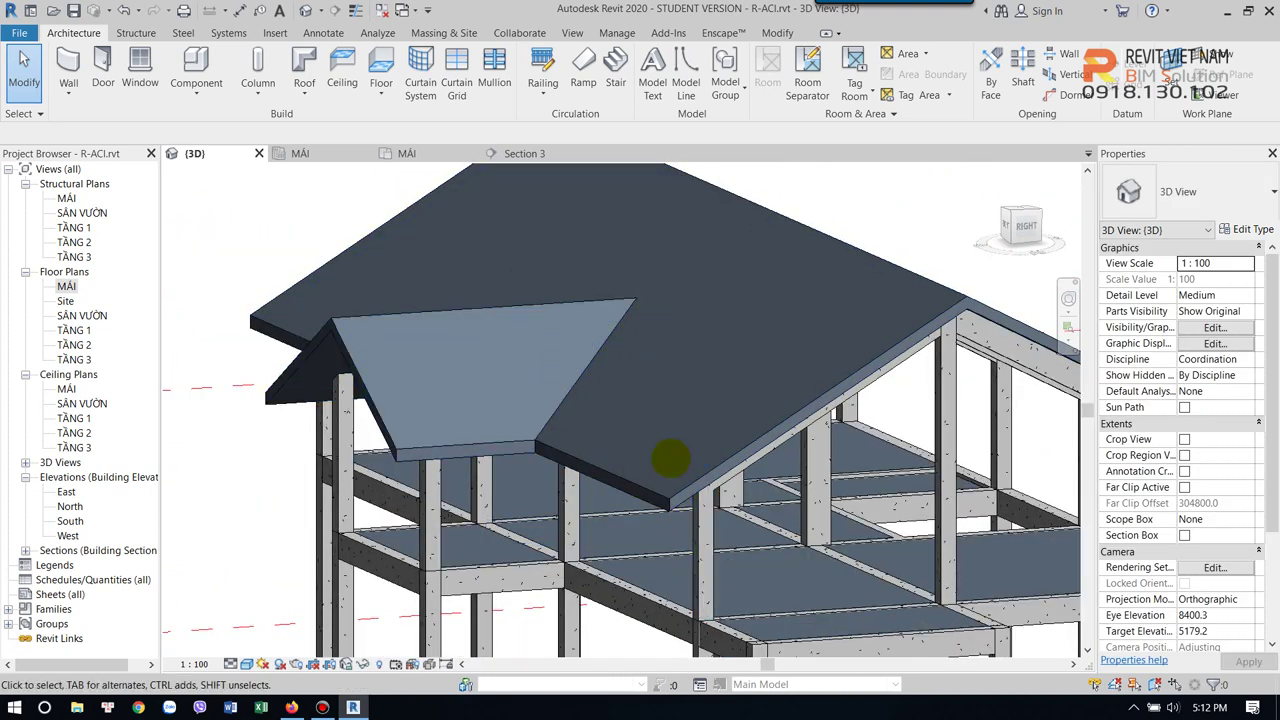
left_click(322, 707)
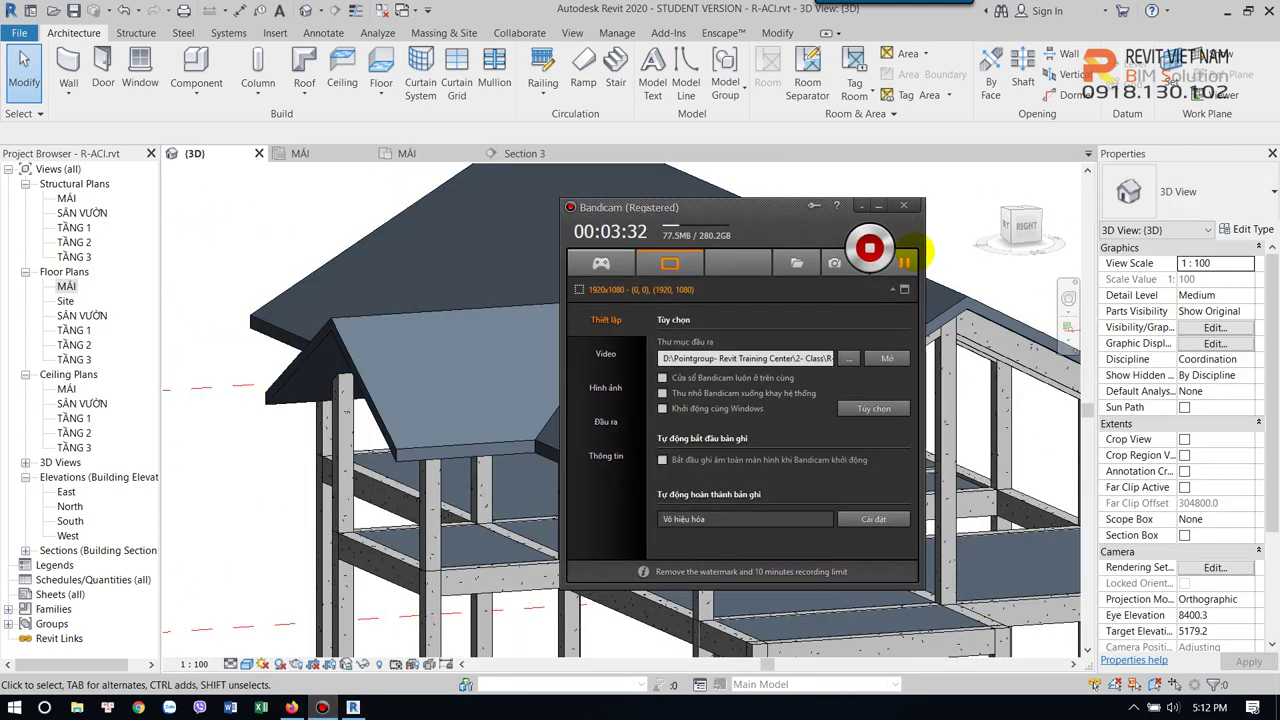